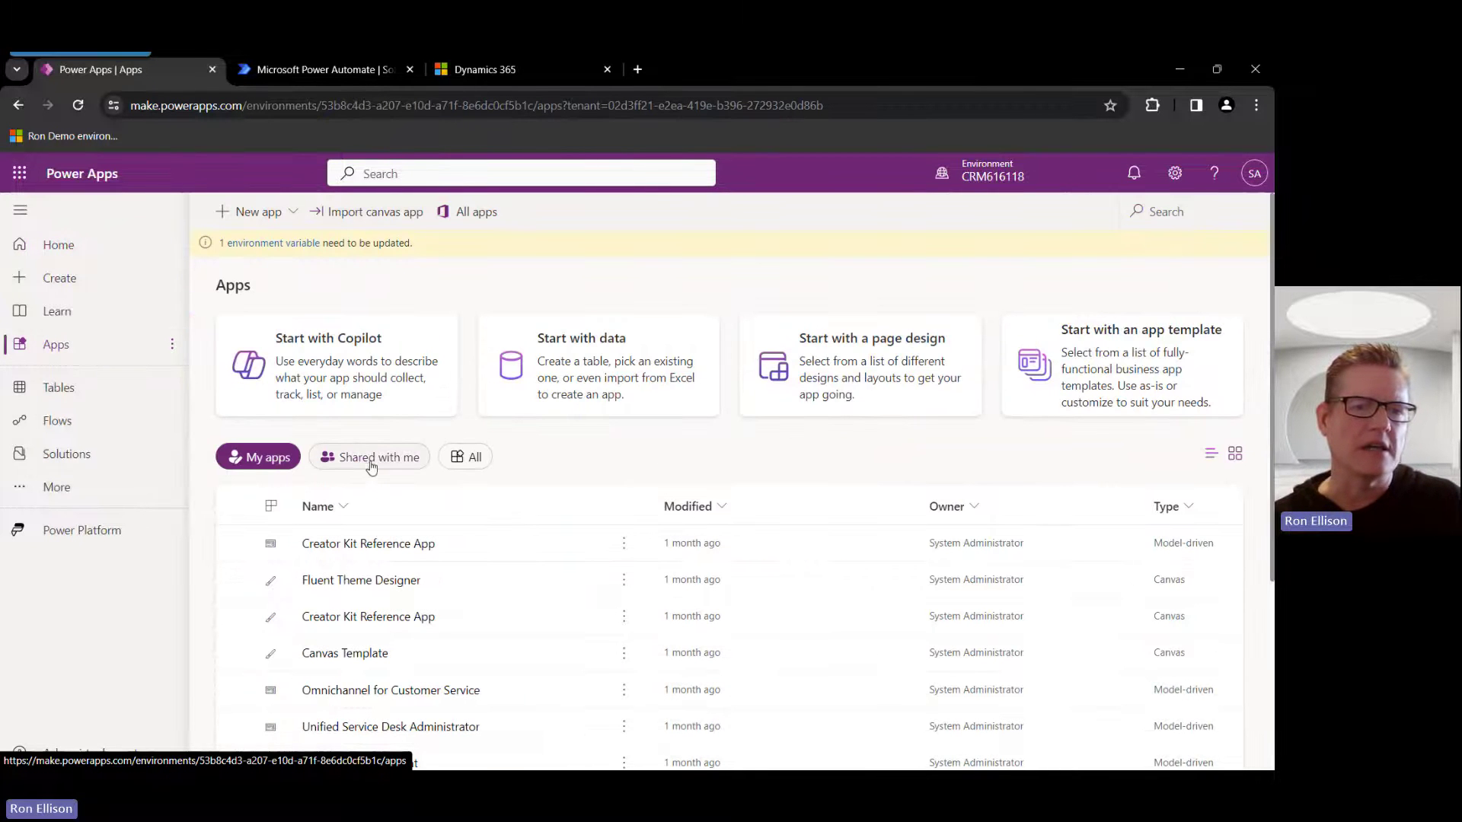
Switch the Apps page to the All filter and scroll down to find Sales Hub.
{"action": "scroll", "coordinate": [260, 465], "scroll_direction": "down", "scroll_amount": 2}
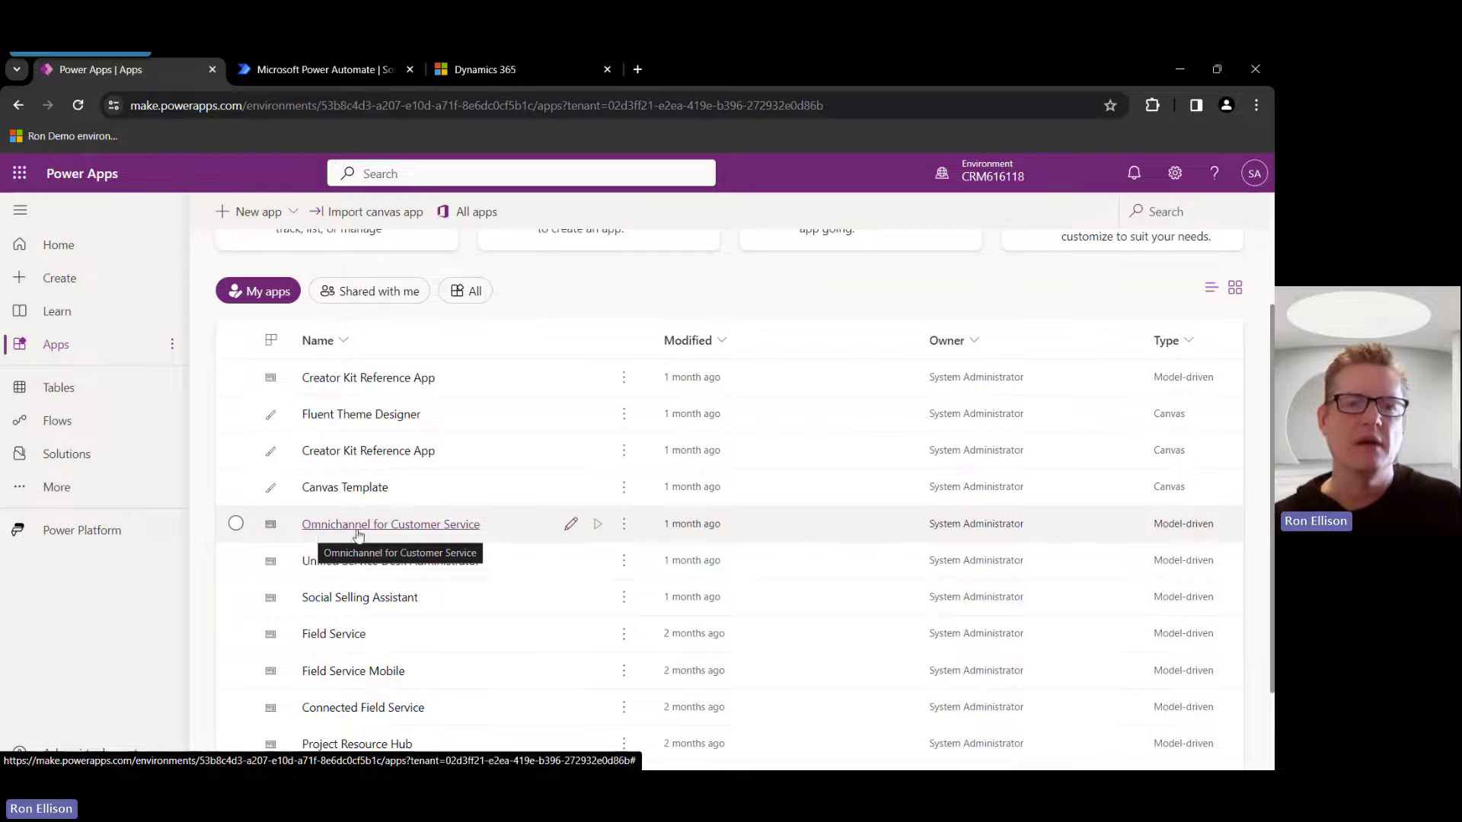
{"action": "scroll", "coordinate": [340, 529], "scroll_direction": "down", "scroll_amount": 2}
{"action": "scroll", "coordinate": [360, 516], "scroll_direction": "up", "scroll_amount": 5}
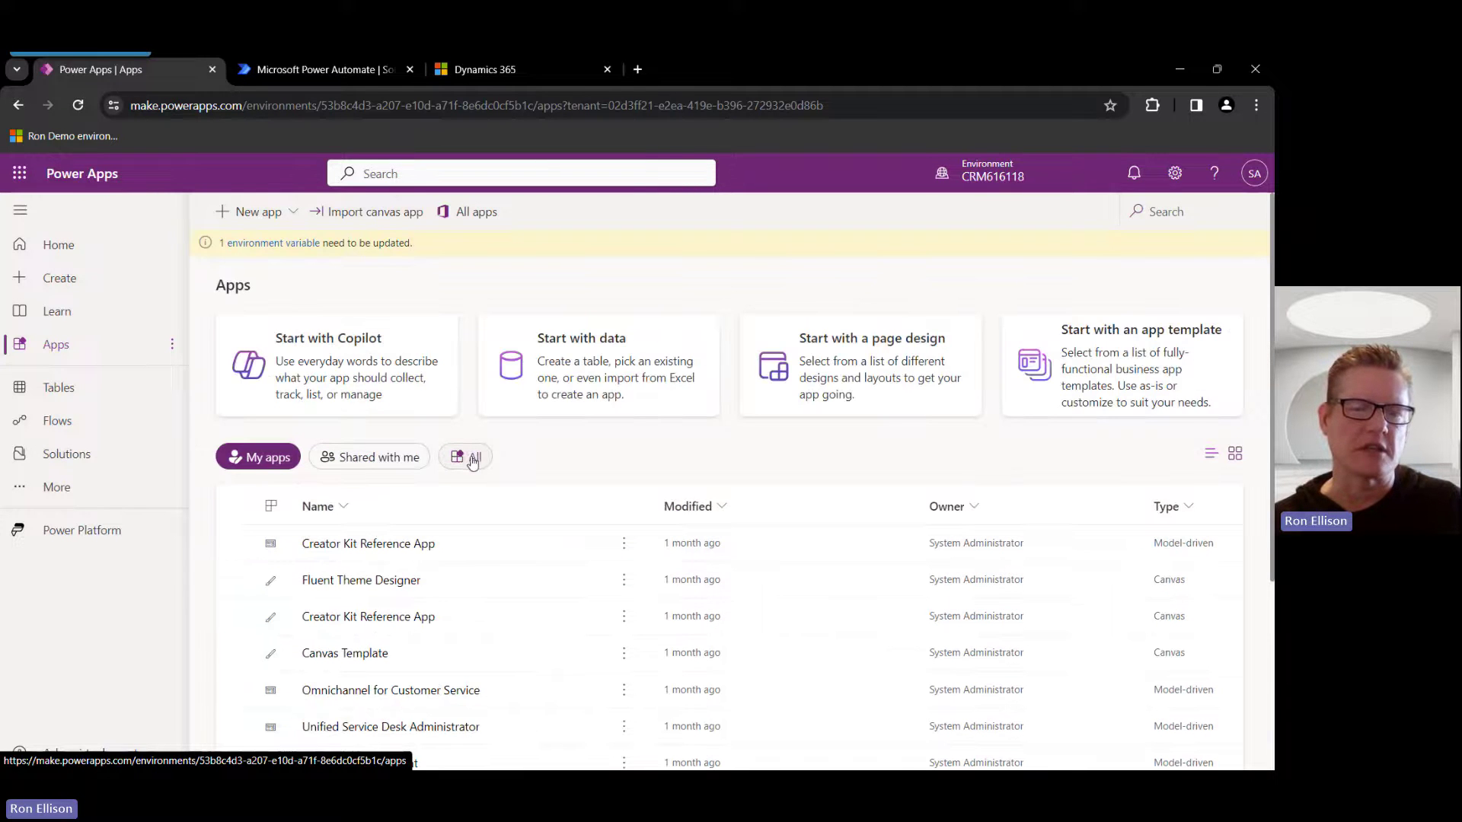
{"action": "left_click", "coordinate": [474, 458]}
{"action": "scroll", "coordinate": [457, 518], "scroll_direction": "down", "scroll_amount": 4}
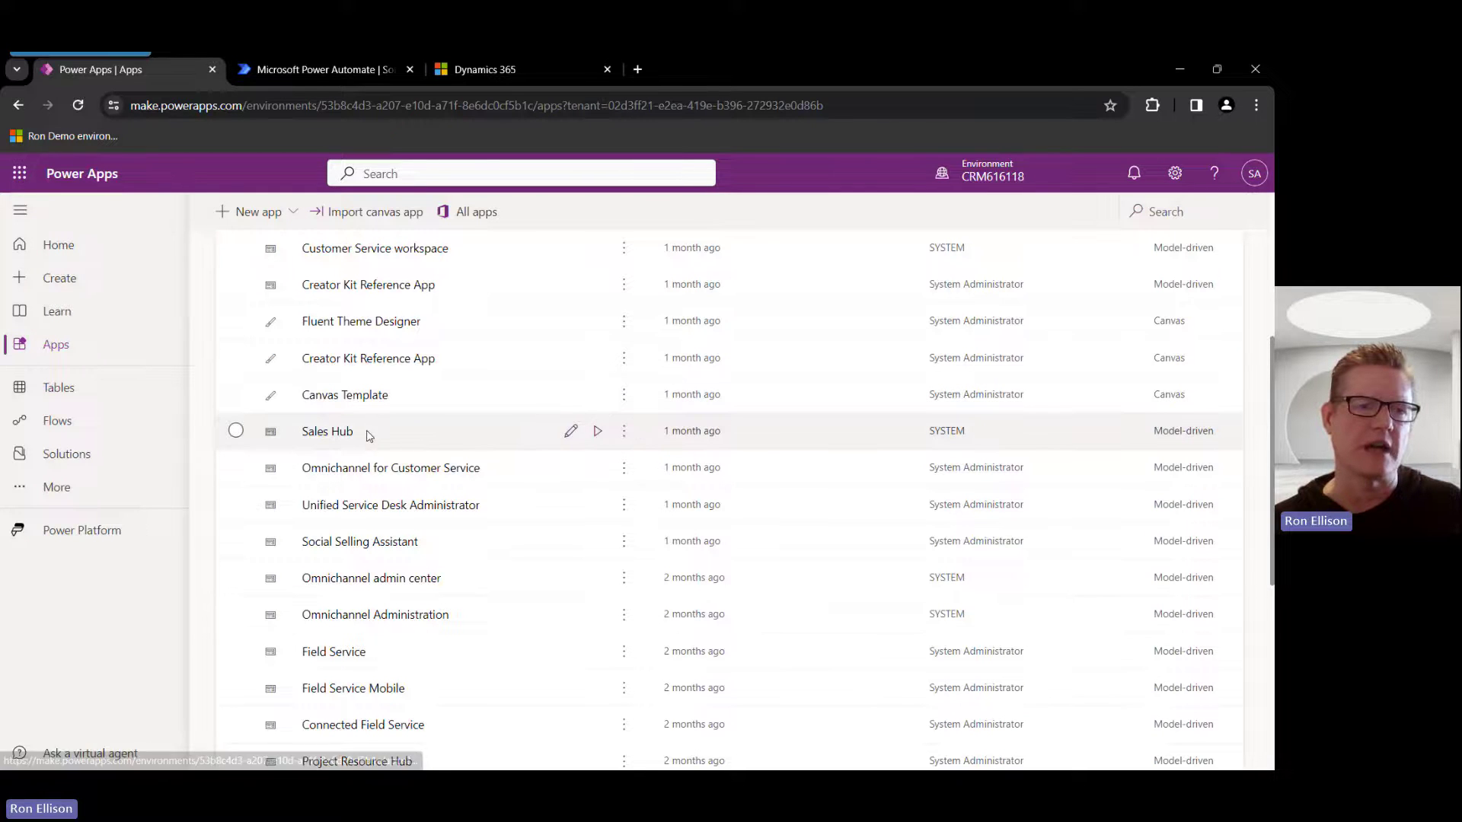
Open Sales Hub in the designer and save its In-app notifications feature set to Yes.
{"action": "left_click", "coordinate": [337, 432]}
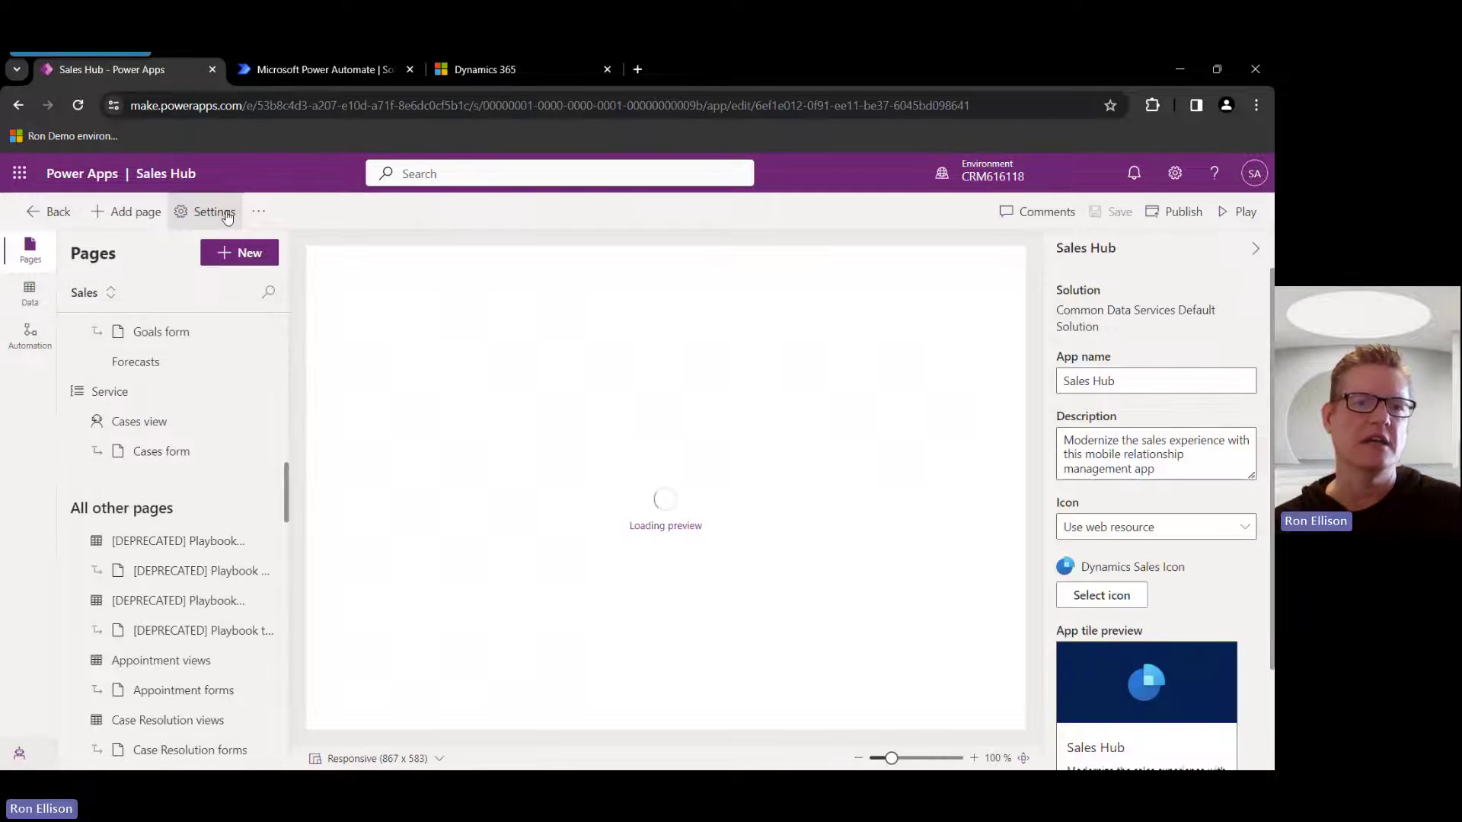
{"action": "left_click", "coordinate": [225, 212]}
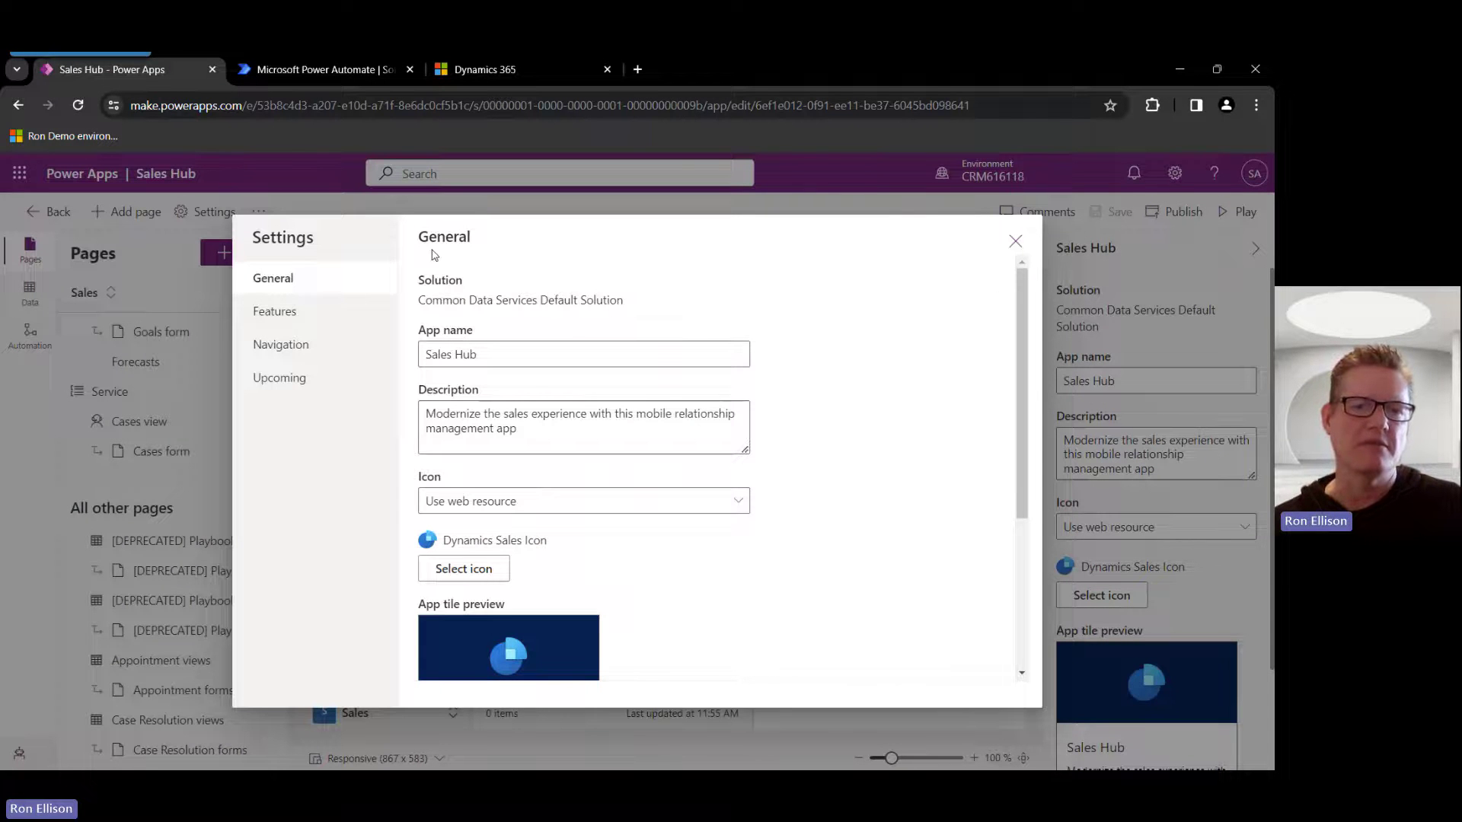
{"action": "left_click", "coordinate": [283, 313]}
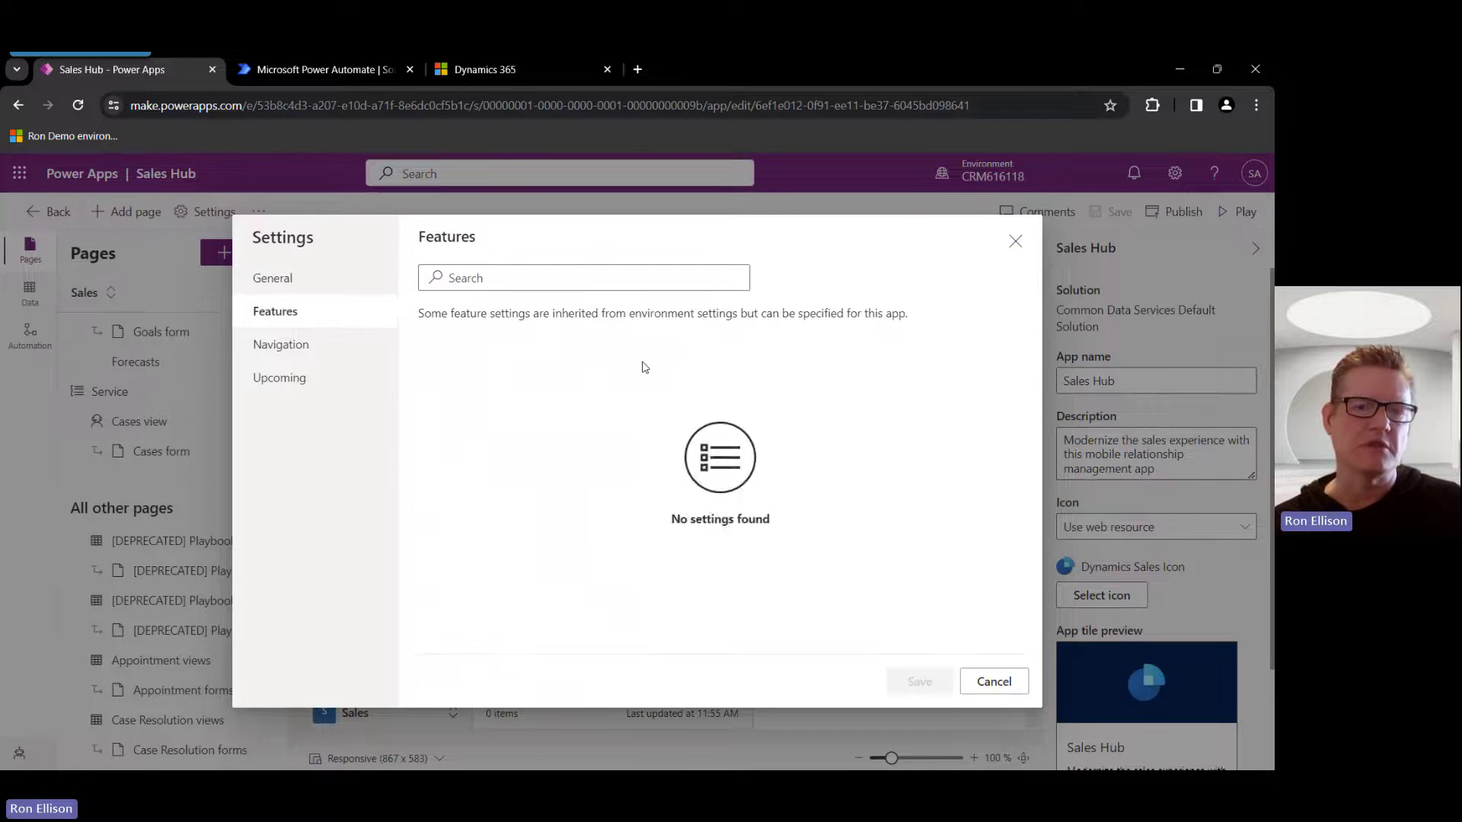
{"action": "scroll", "coordinate": [555, 343], "scroll_direction": "down", "scroll_amount": 4}
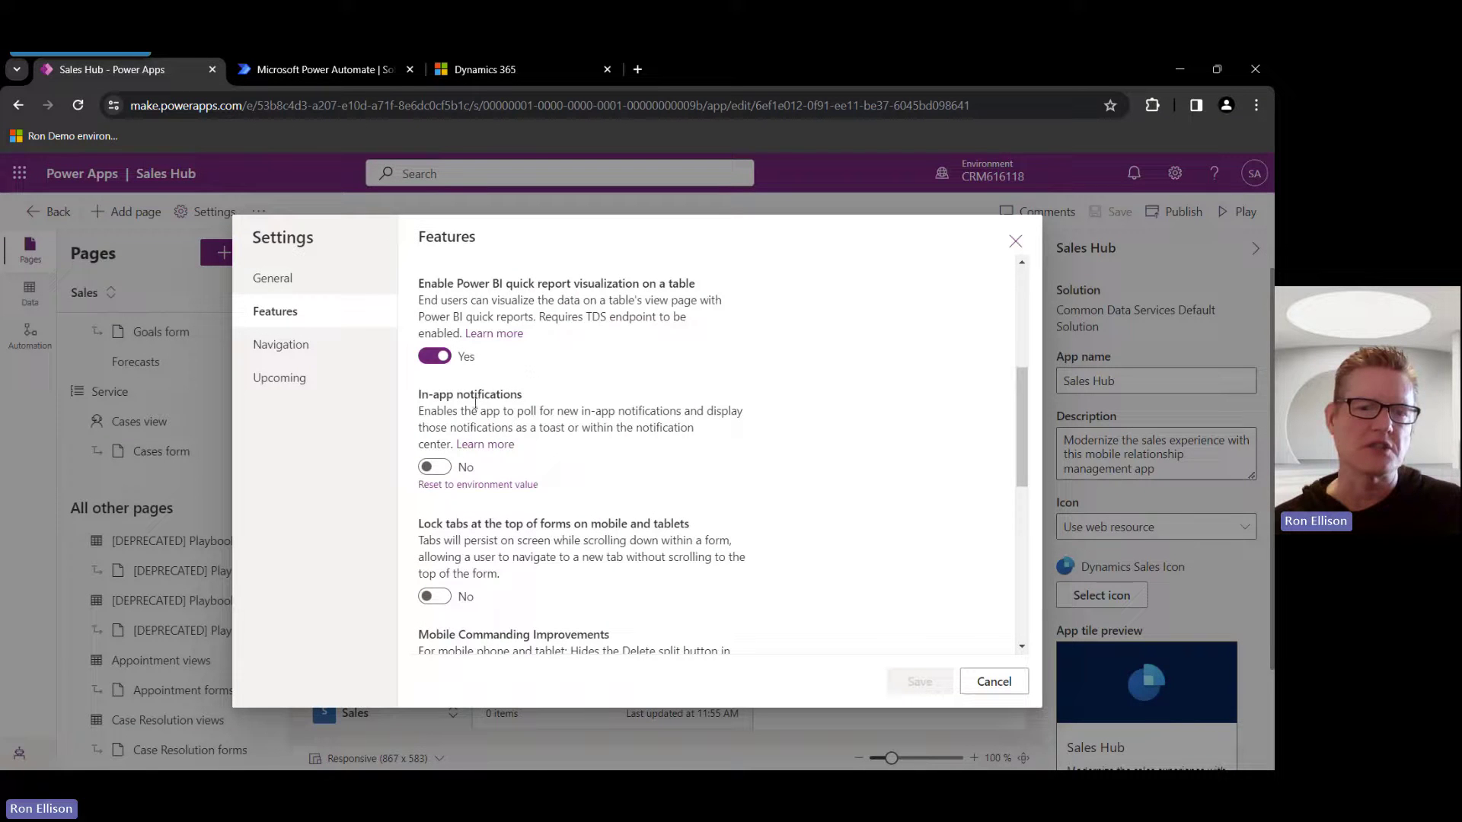
{"action": "left_click", "coordinate": [431, 468]}
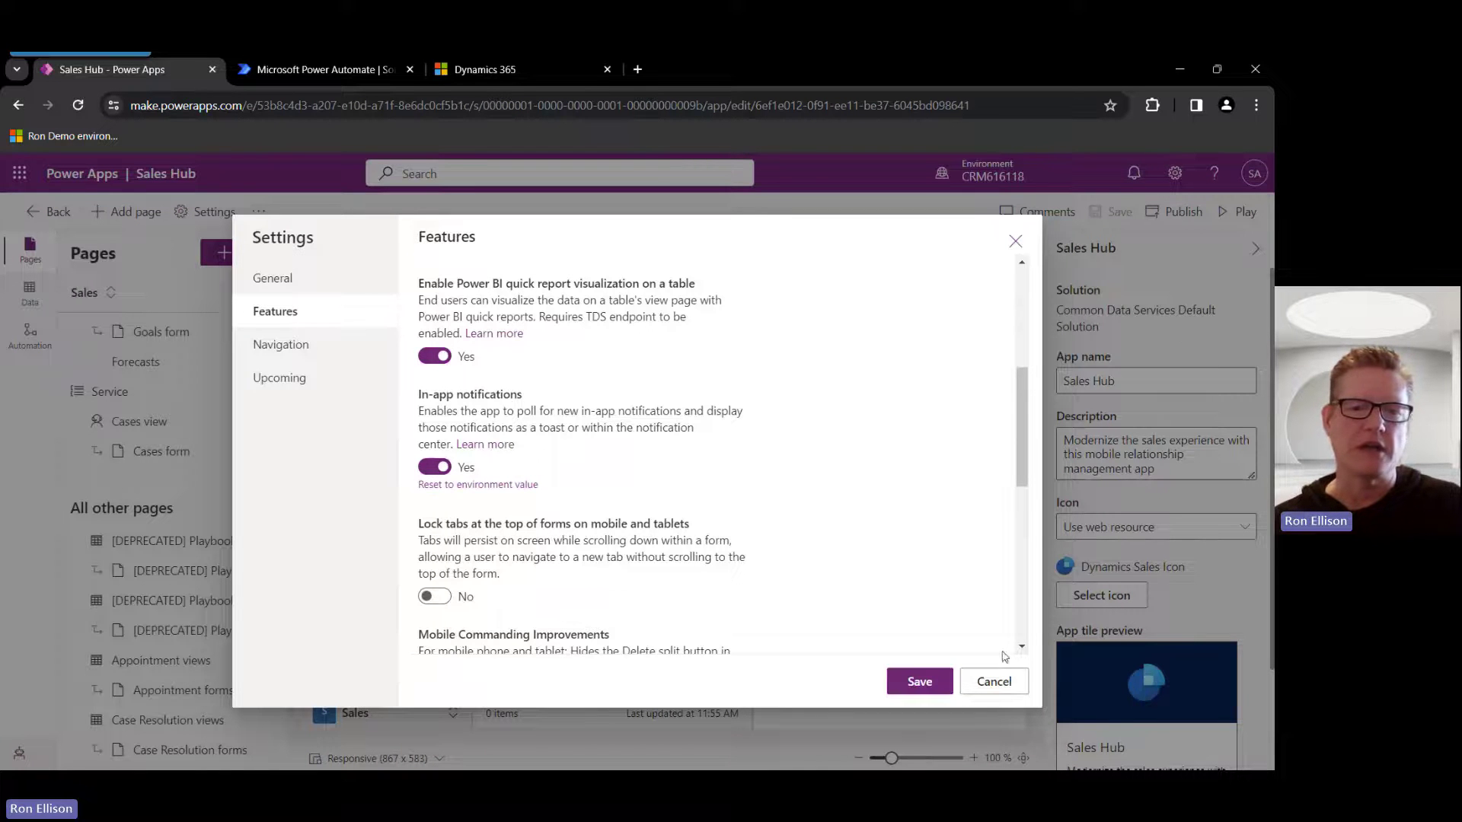
{"action": "left_click", "coordinate": [921, 682]}
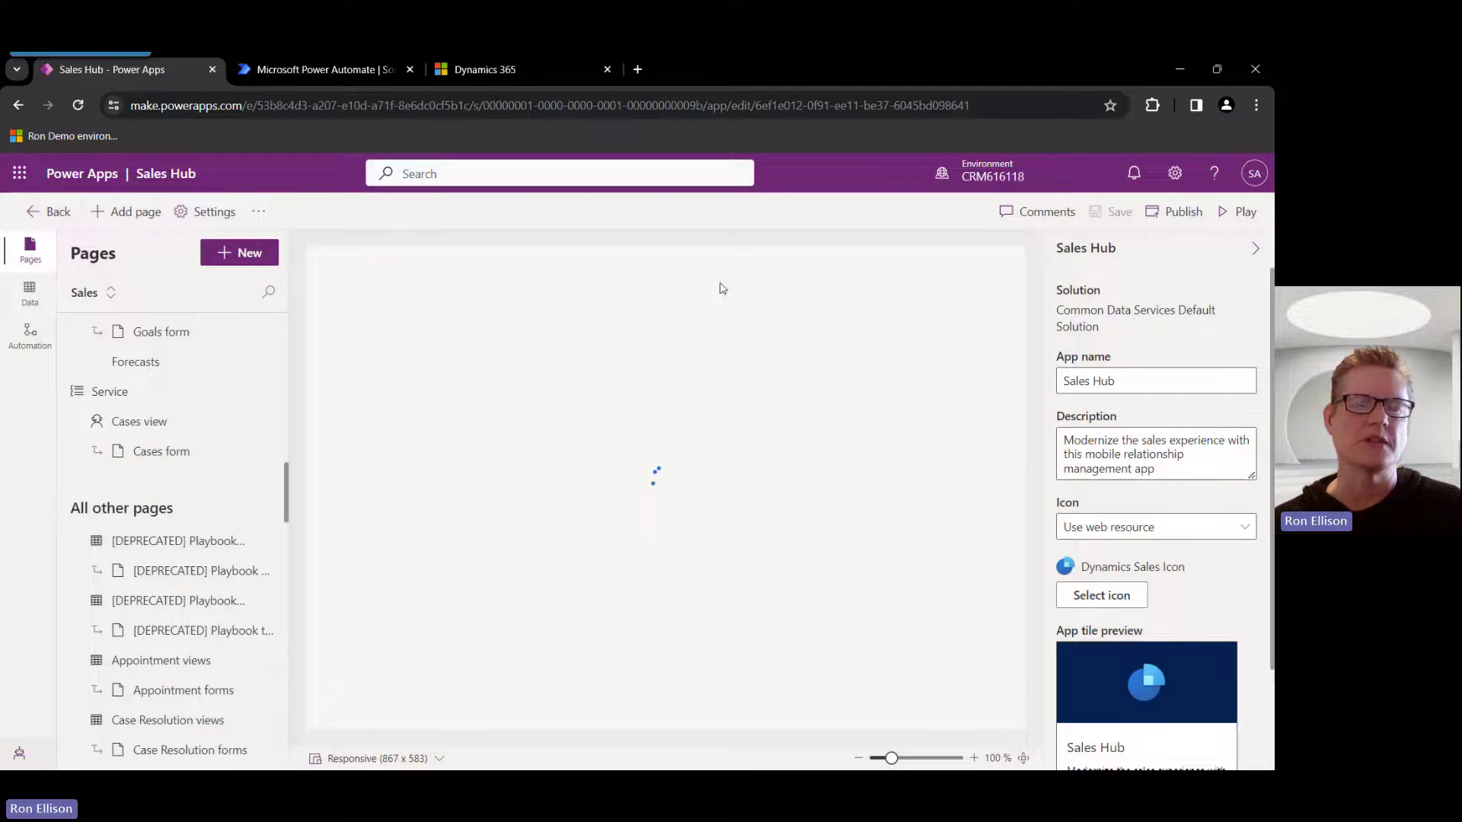
Edit the Opportunity Status changes flow and show its trigger filtering msdyn_forecastcategory eq 100000003.
{"action": "left_click", "coordinate": [304, 66]}
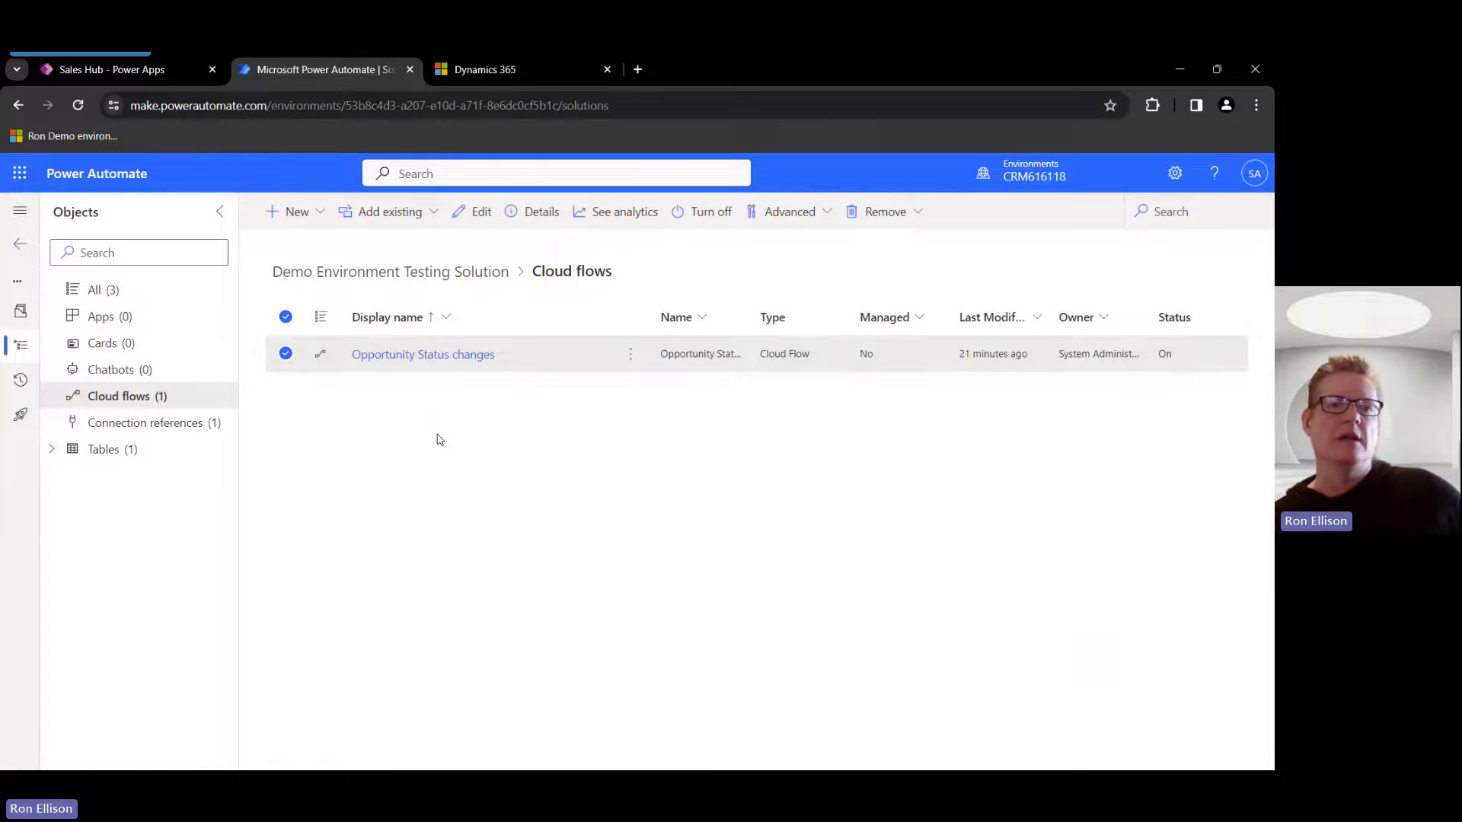
{"action": "left_click", "coordinate": [427, 358]}
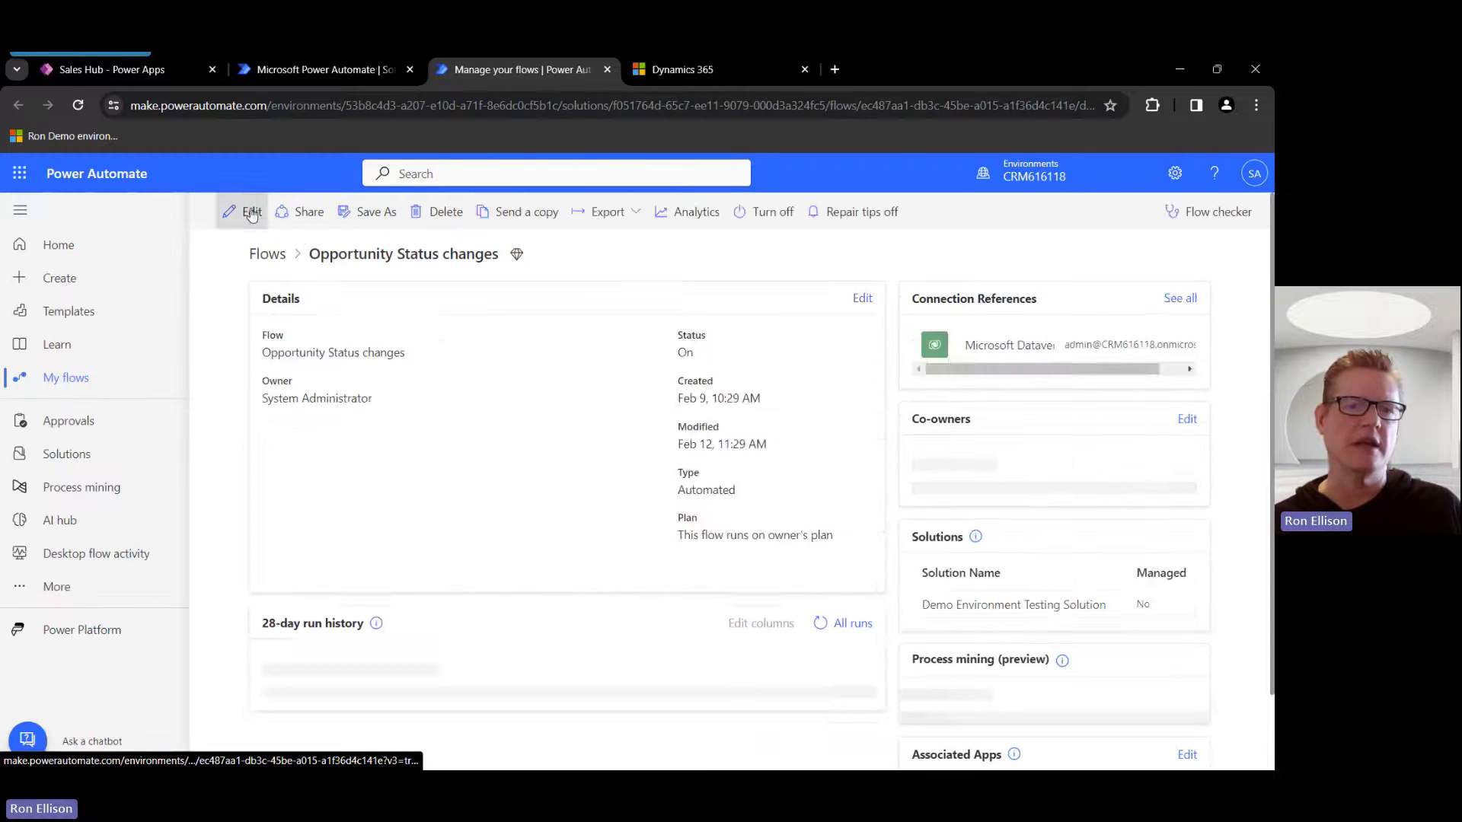
{"action": "left_click", "coordinate": [252, 213]}
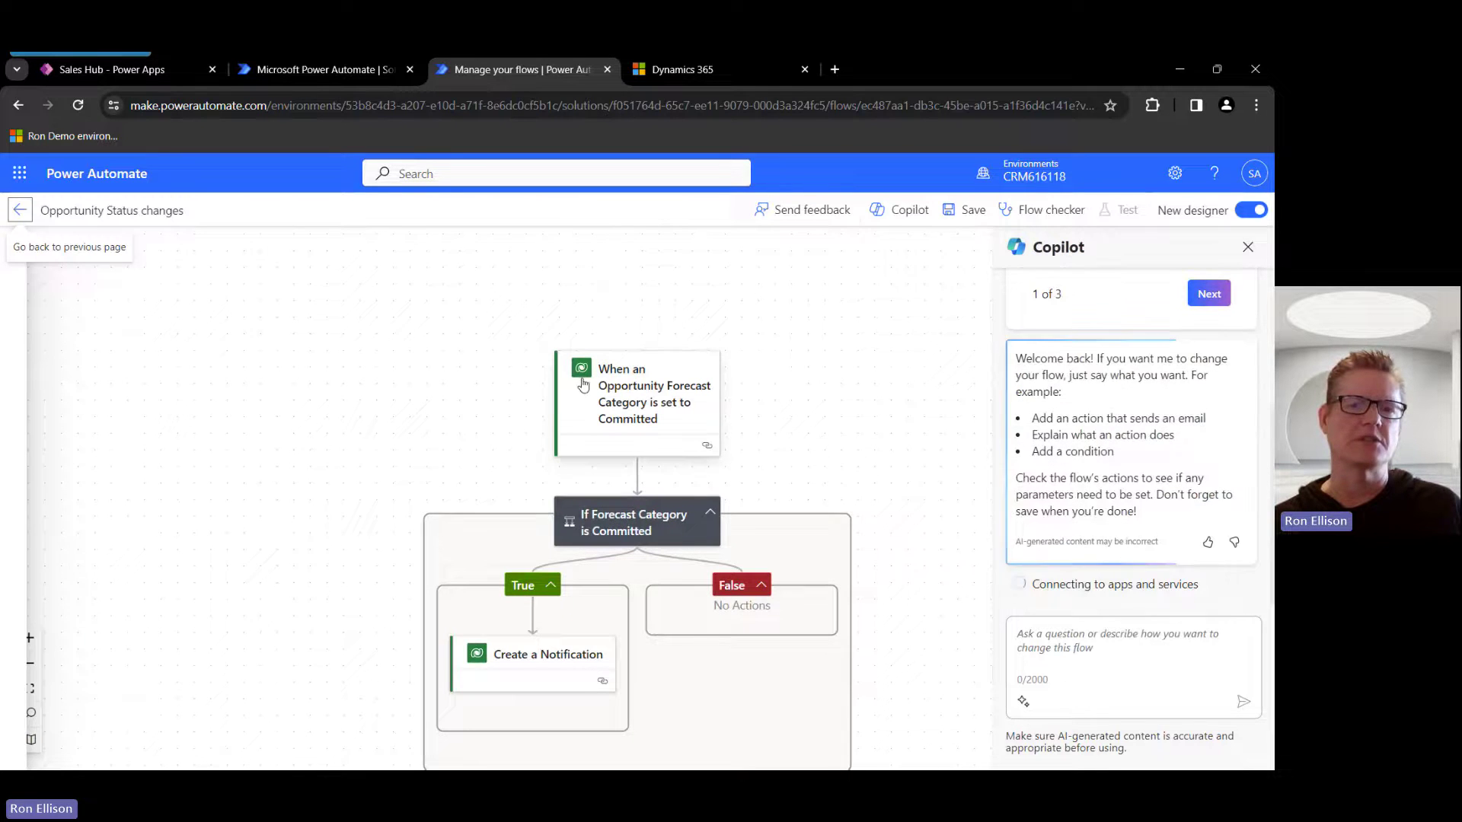
{"action": "left_click", "coordinate": [630, 407]}
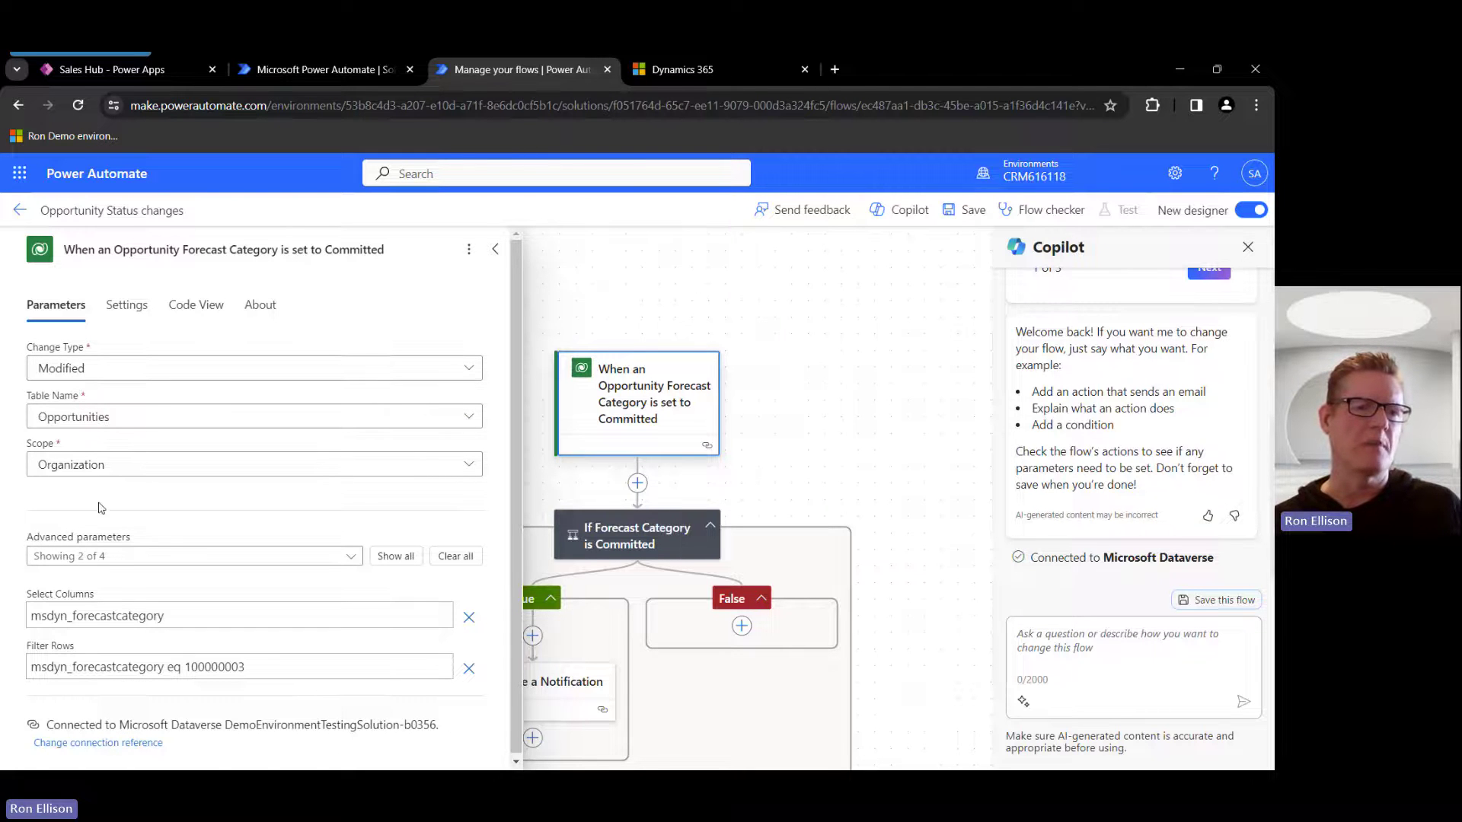
Confirm the 100000003 filter value and inspect the Committed condition, then close the parameters panel.
{"action": "scroll", "coordinate": [102, 526], "scroll_direction": "down", "scroll_amount": 1}
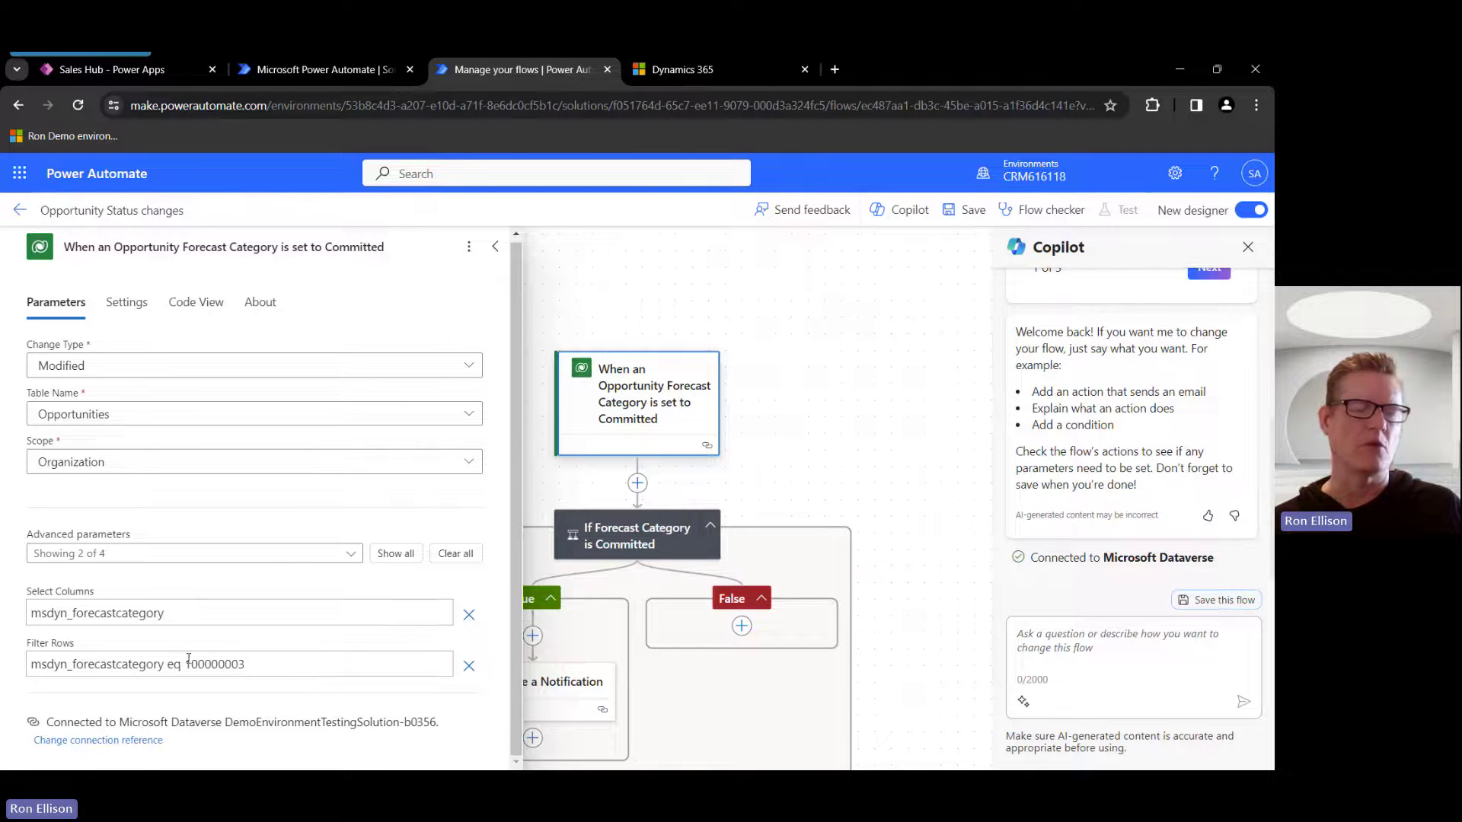
{"action": "double_click", "coordinate": [229, 666]}
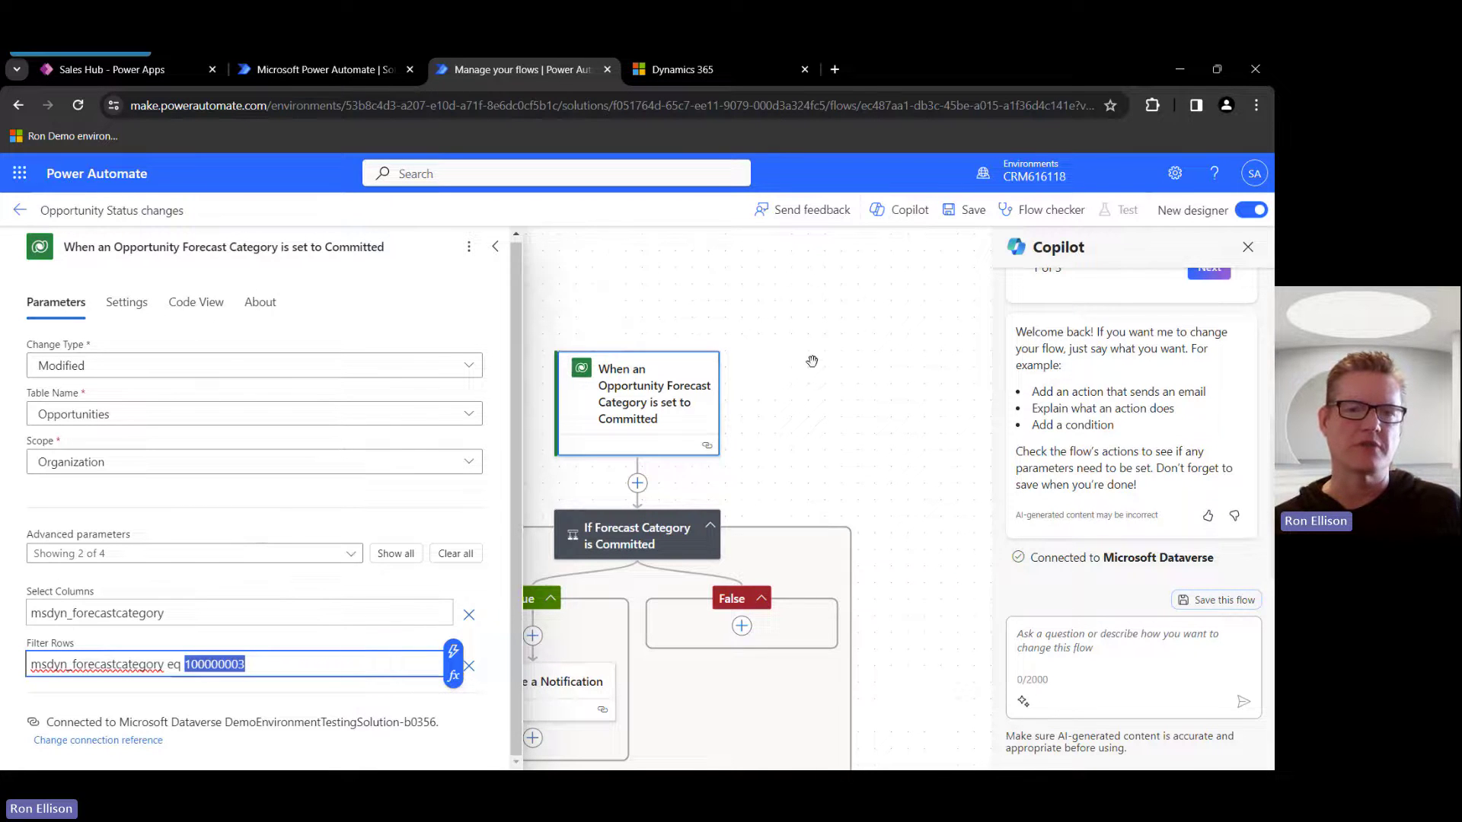
{"action": "left_click", "coordinate": [653, 537]}
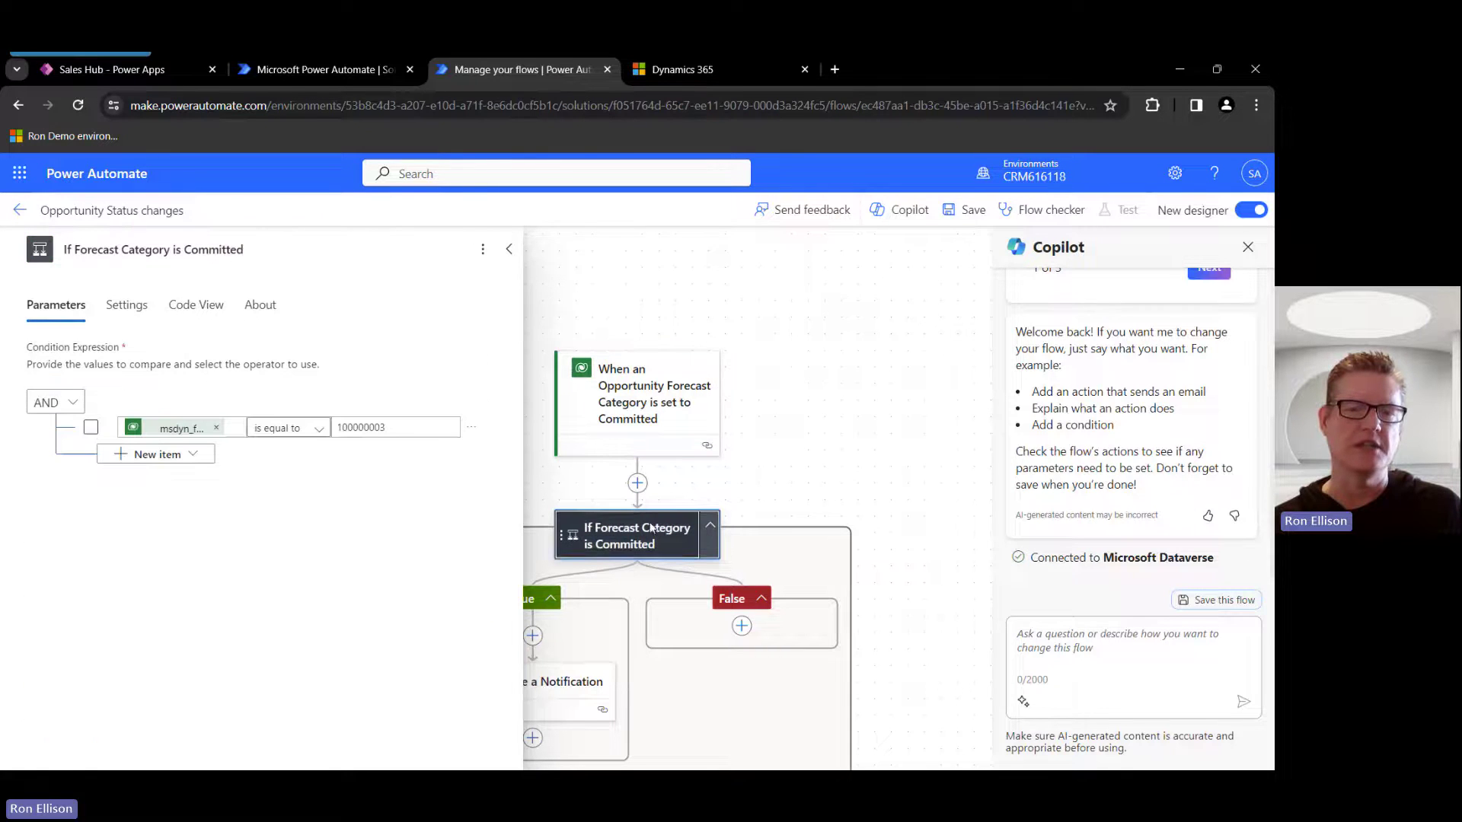
{"action": "left_click", "coordinate": [510, 252]}
{"action": "scroll", "coordinate": [676, 535], "scroll_direction": "down", "scroll_amount": 1}
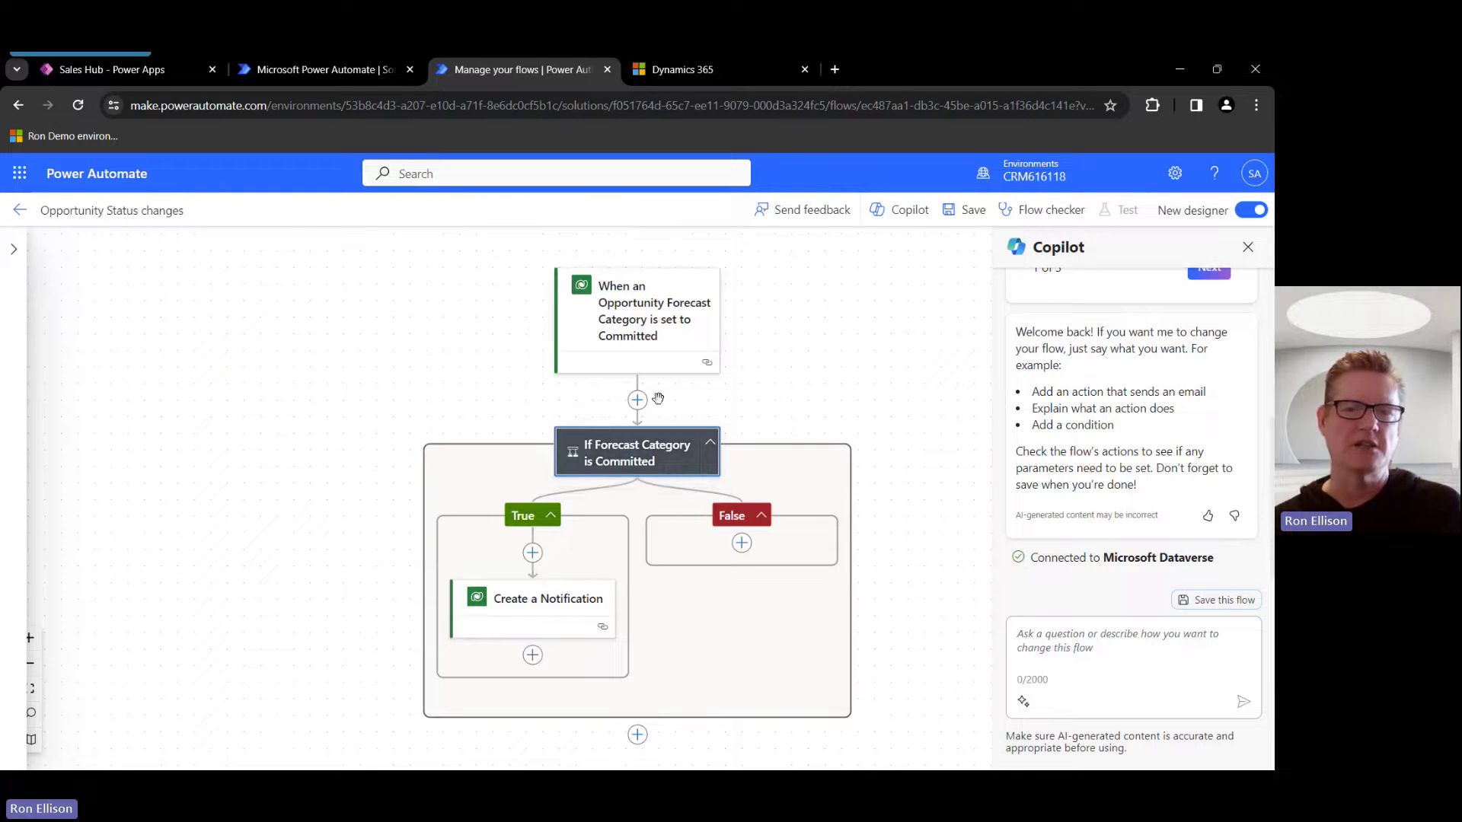
Review the Create a Notification action's title, body and 300-second expiry.
{"action": "left_click", "coordinate": [539, 603]}
{"action": "scroll", "coordinate": [230, 364], "scroll_direction": "down", "scroll_amount": 1}
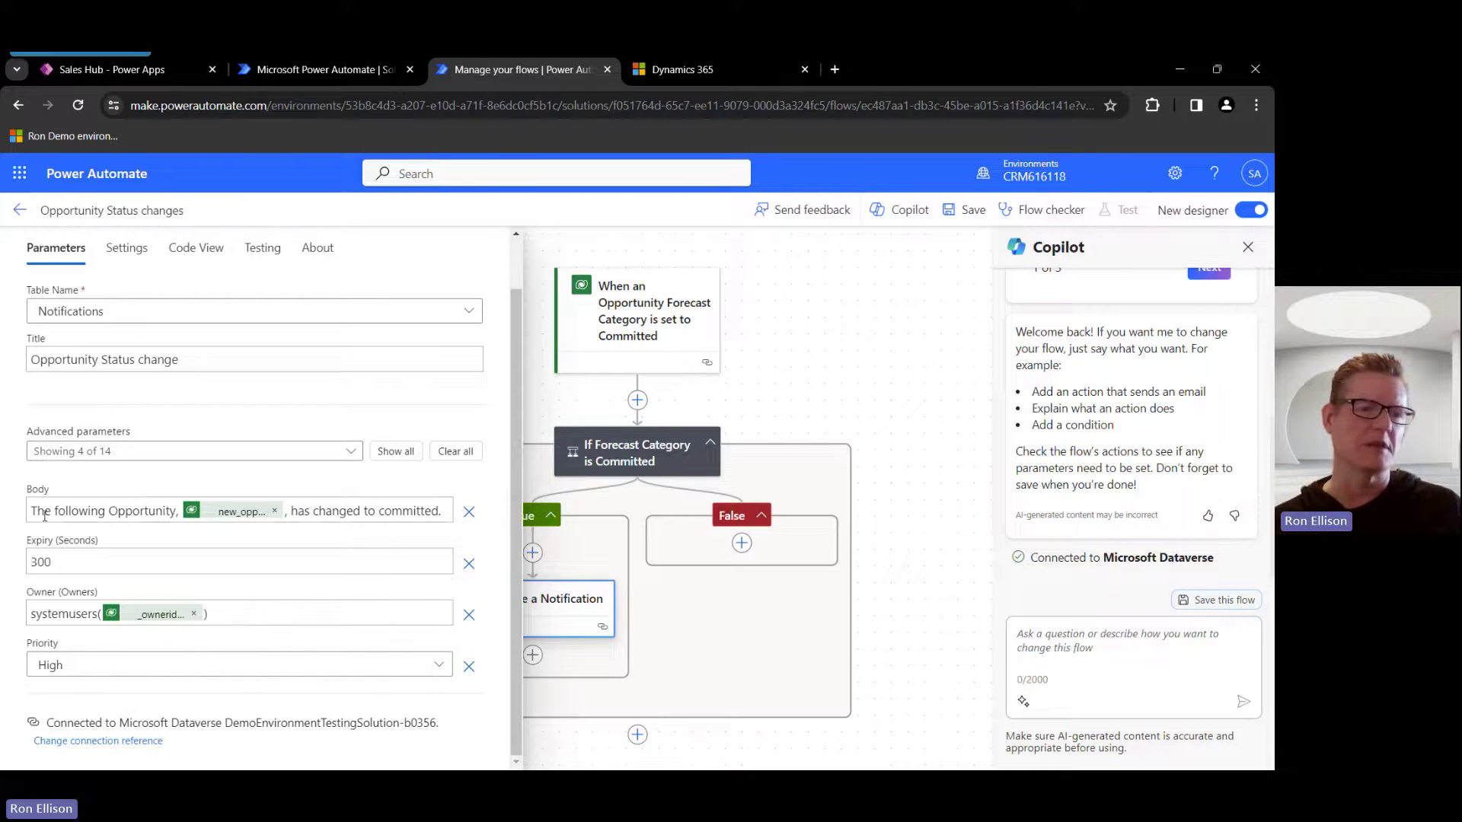
{"action": "mouse_move", "coordinate": [68, 554]}
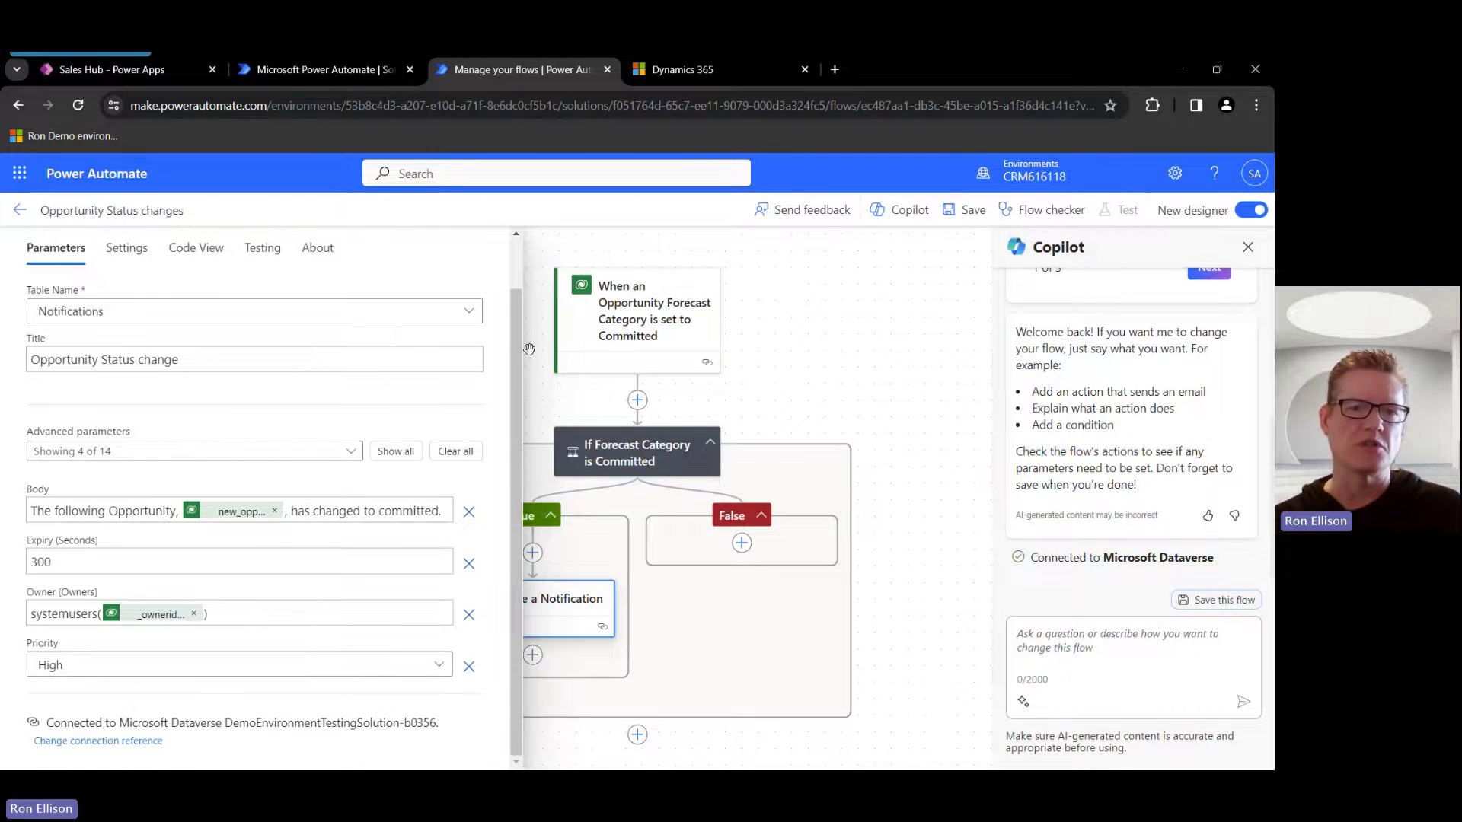
{"action": "scroll", "coordinate": [529, 349], "scroll_direction": "up", "scroll_amount": 2}
{"action": "scroll", "coordinate": [266, 342], "scroll_direction": "up", "scroll_amount": 1}
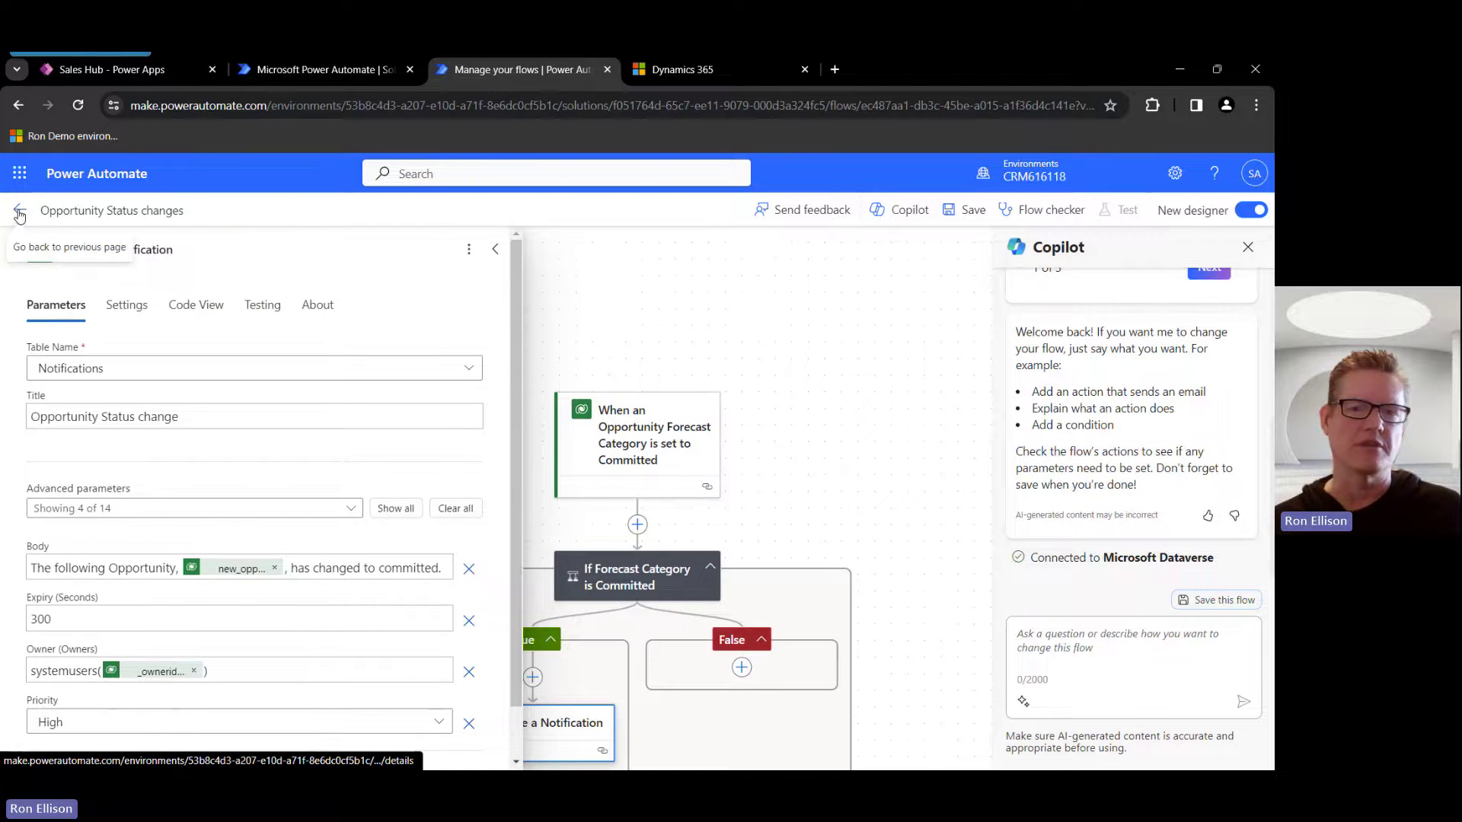
Leave the flow editor without saving, view the run history, and go to Dynamics 365.
{"action": "left_click", "coordinate": [19, 213]}
{"action": "left_click", "coordinate": [711, 265]}
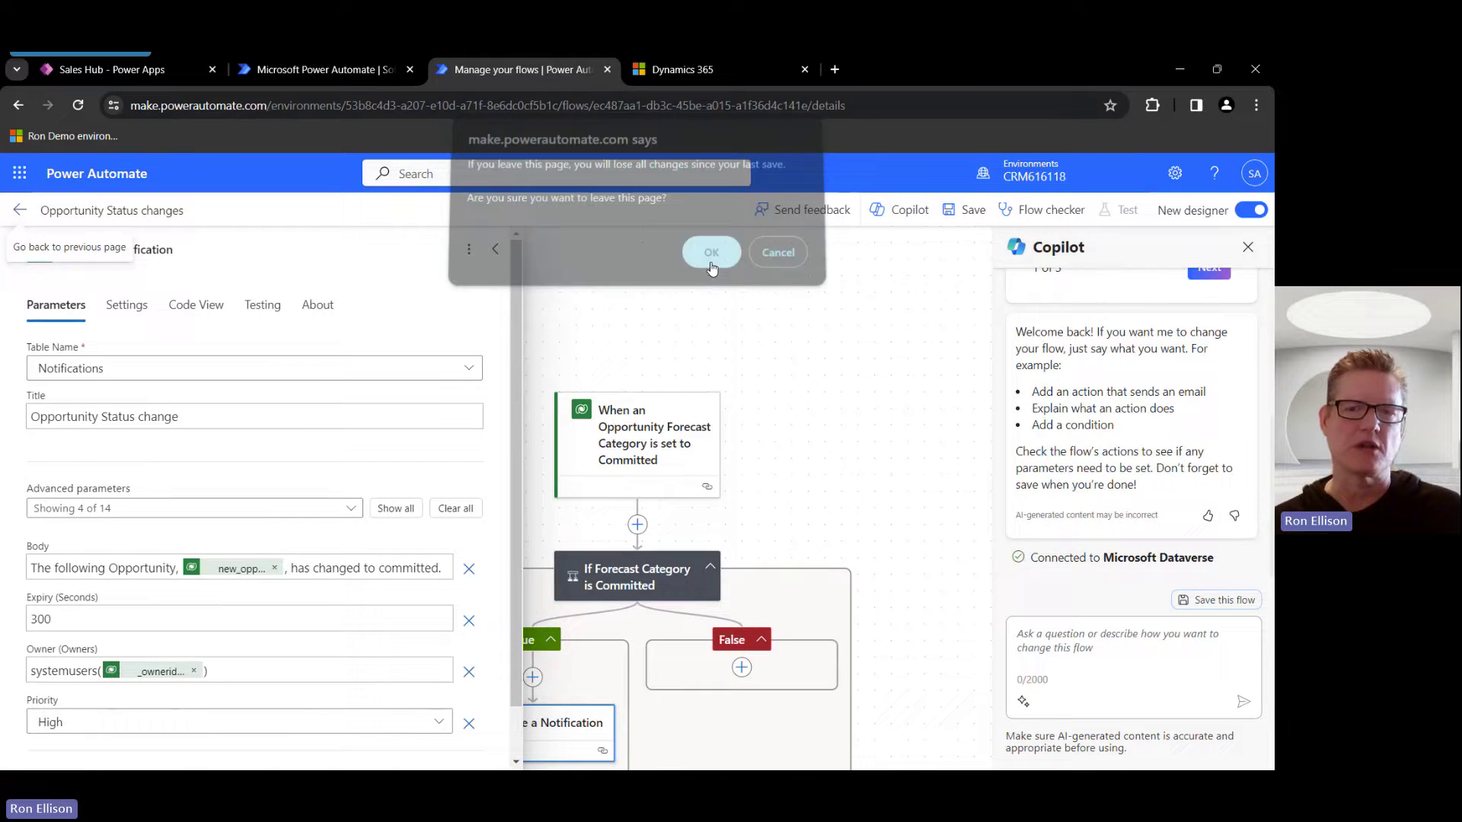
{"action": "scroll", "coordinate": [670, 244], "scroll_direction": "down", "scroll_amount": 1}
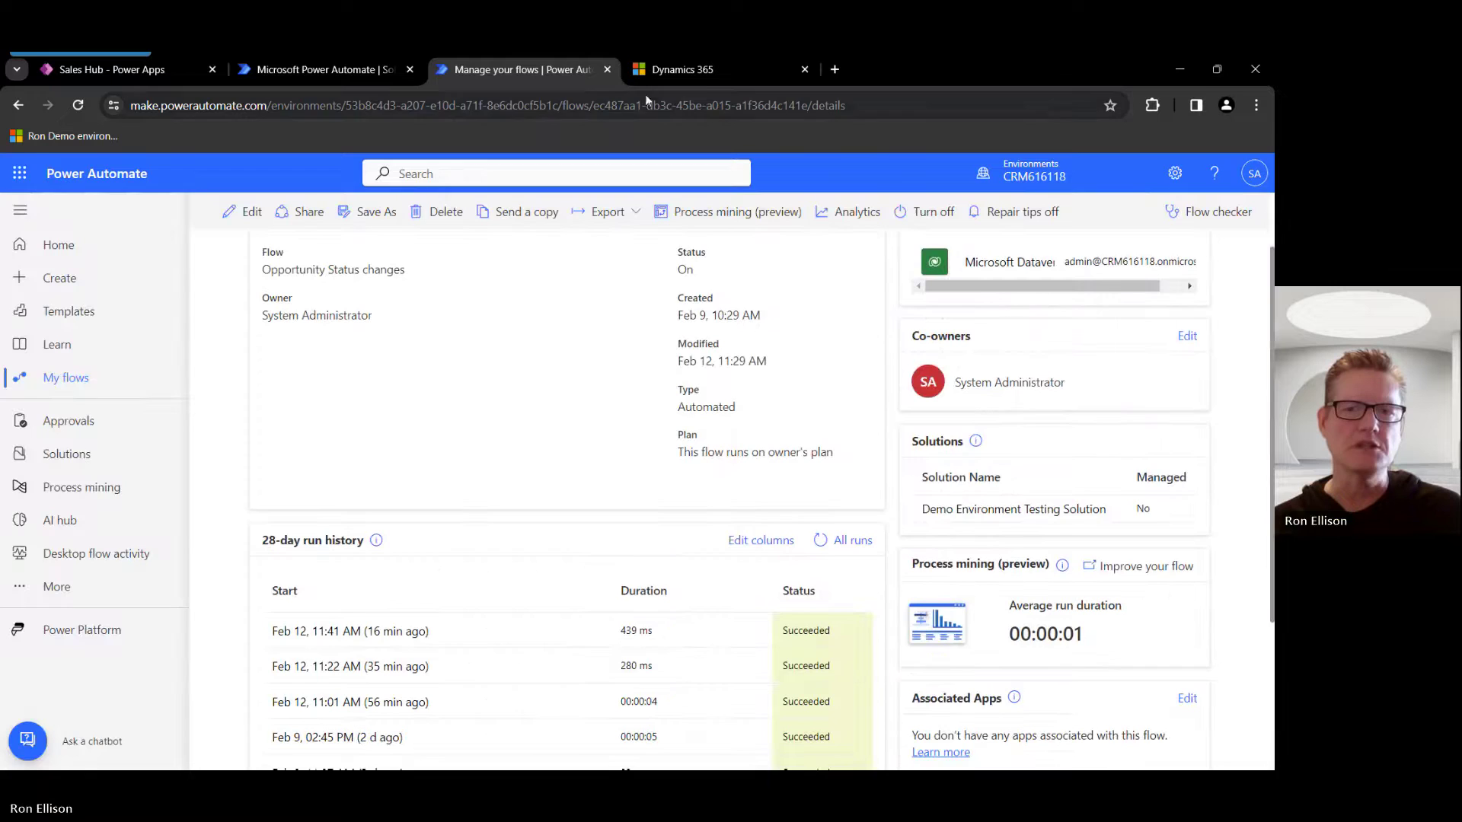
{"action": "left_click", "coordinate": [723, 70]}
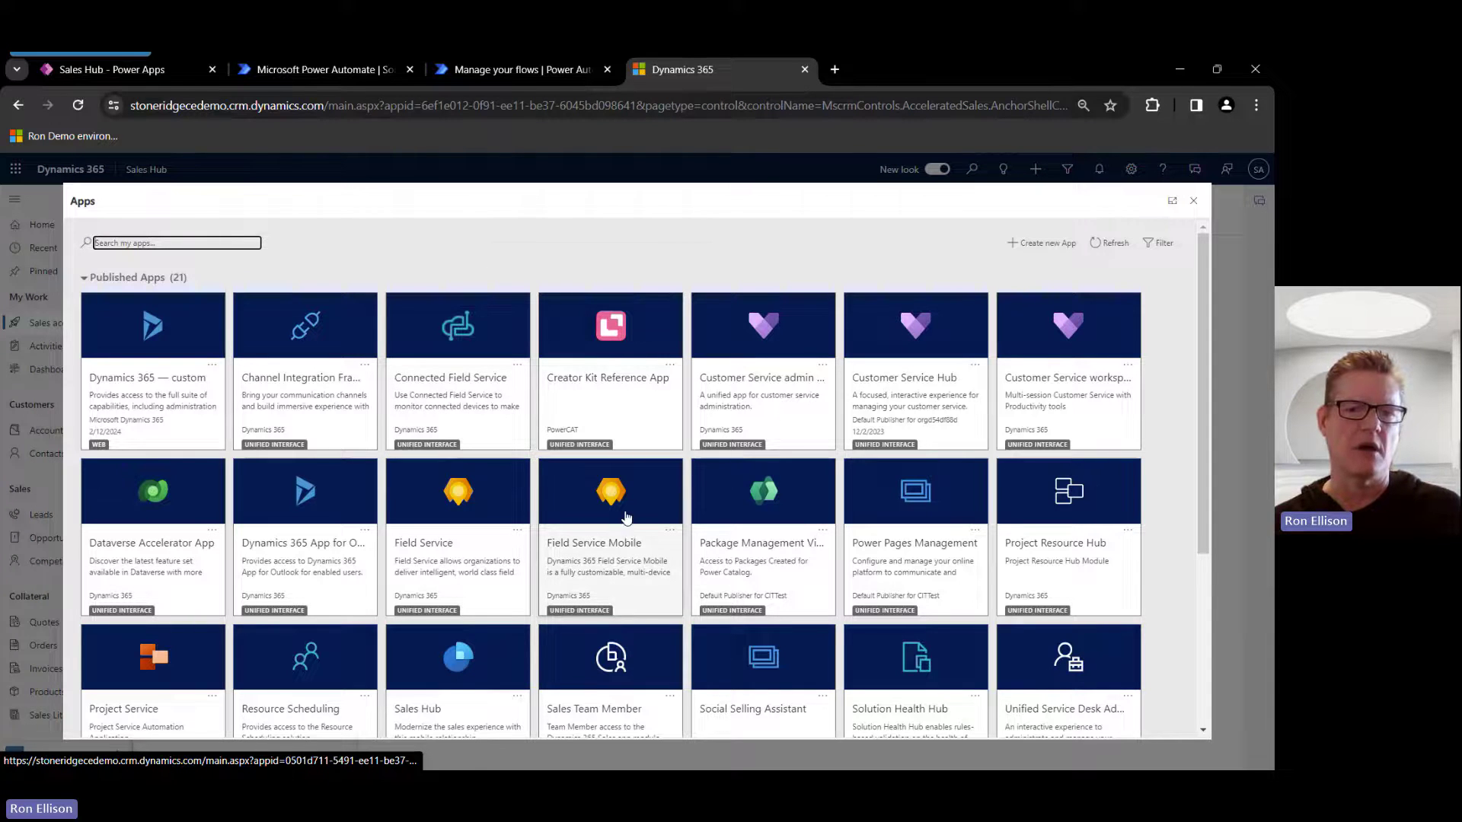
Open Sales Hub's open opportunities and select Blue Yonder Airlines.
{"action": "scroll", "coordinate": [575, 577], "scroll_direction": "down", "scroll_amount": 2}
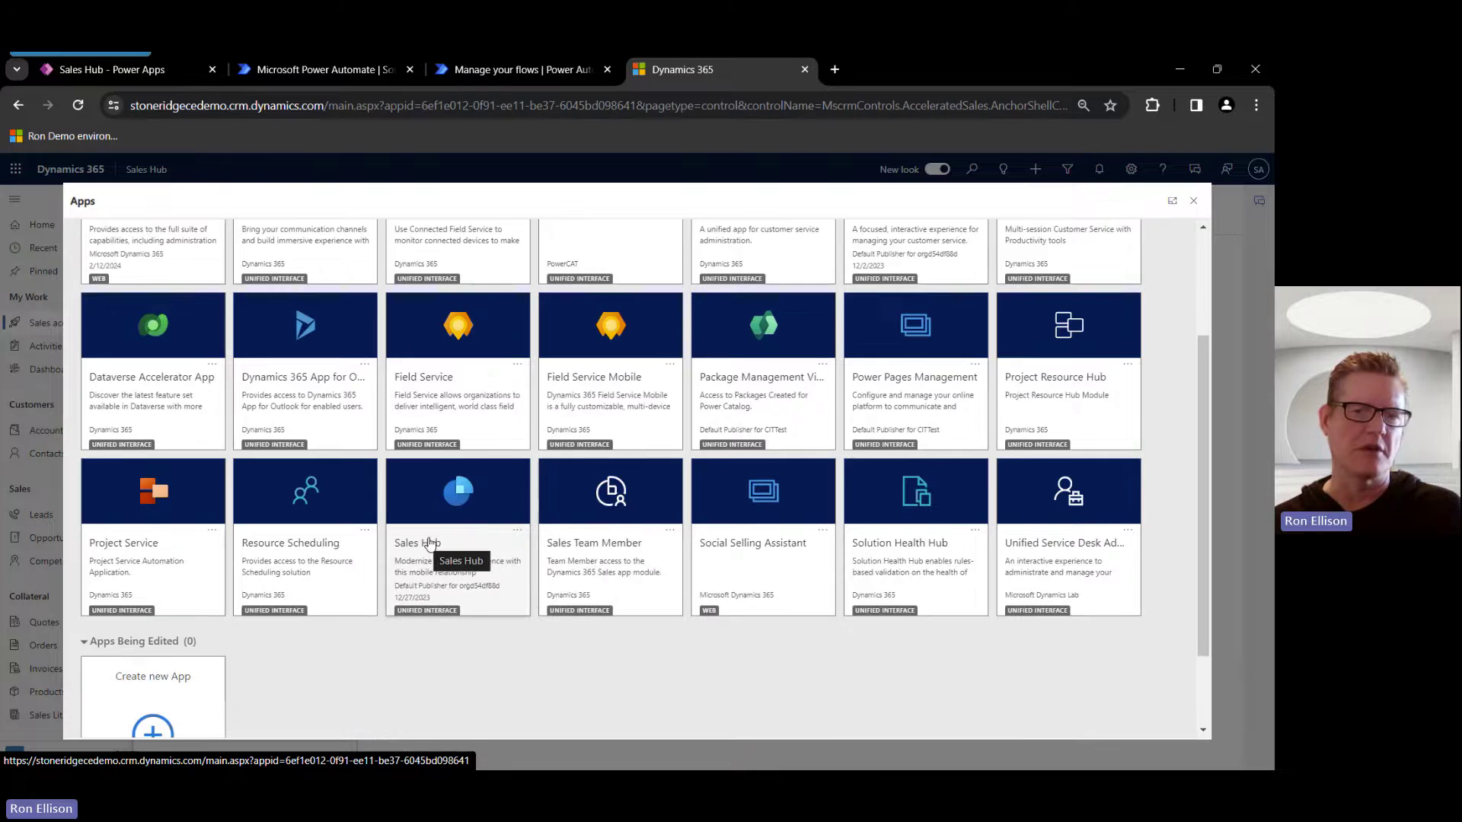
{"action": "left_click", "coordinate": [430, 543]}
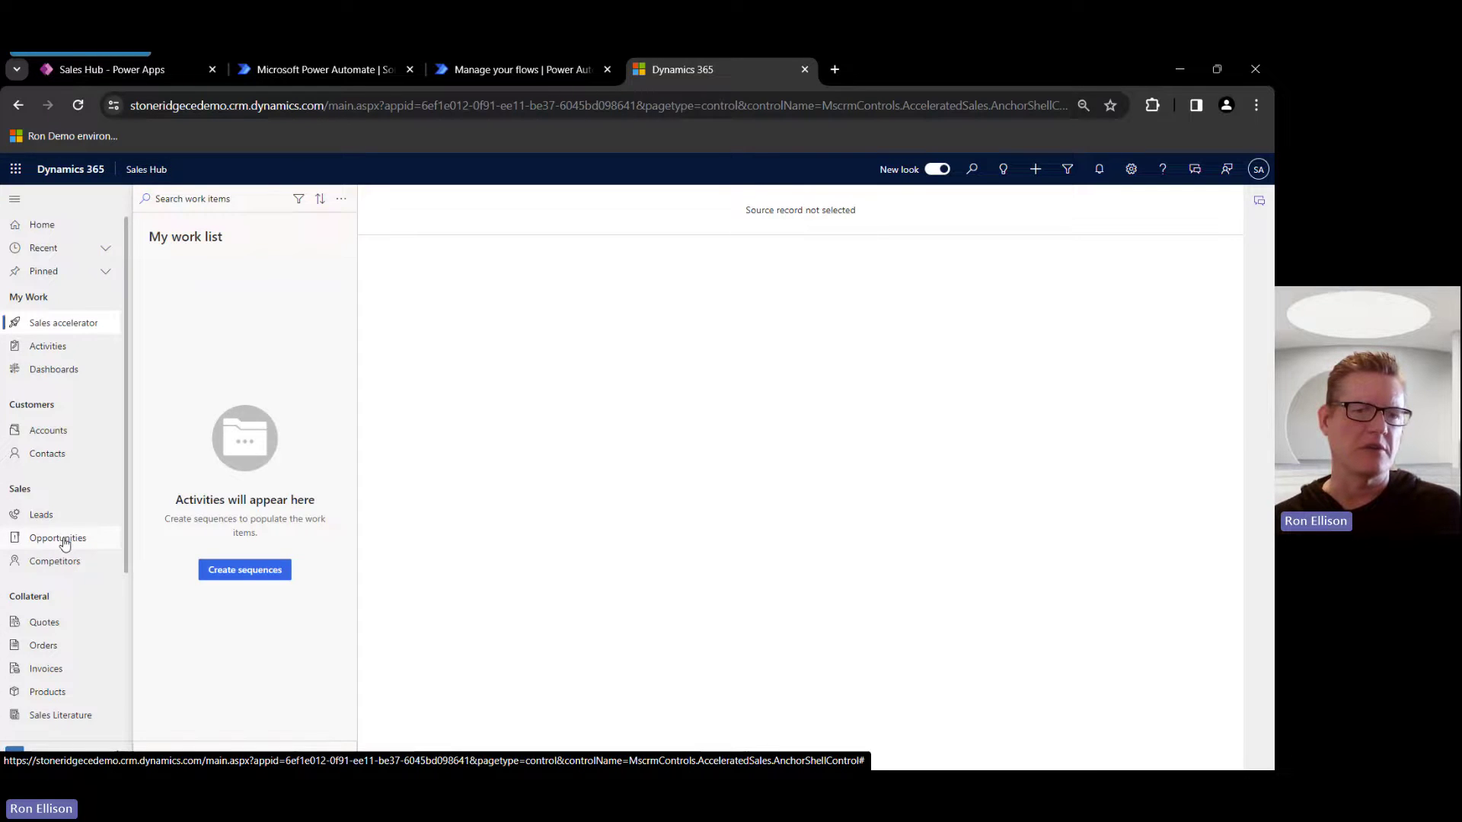
{"action": "left_click", "coordinate": [65, 540]}
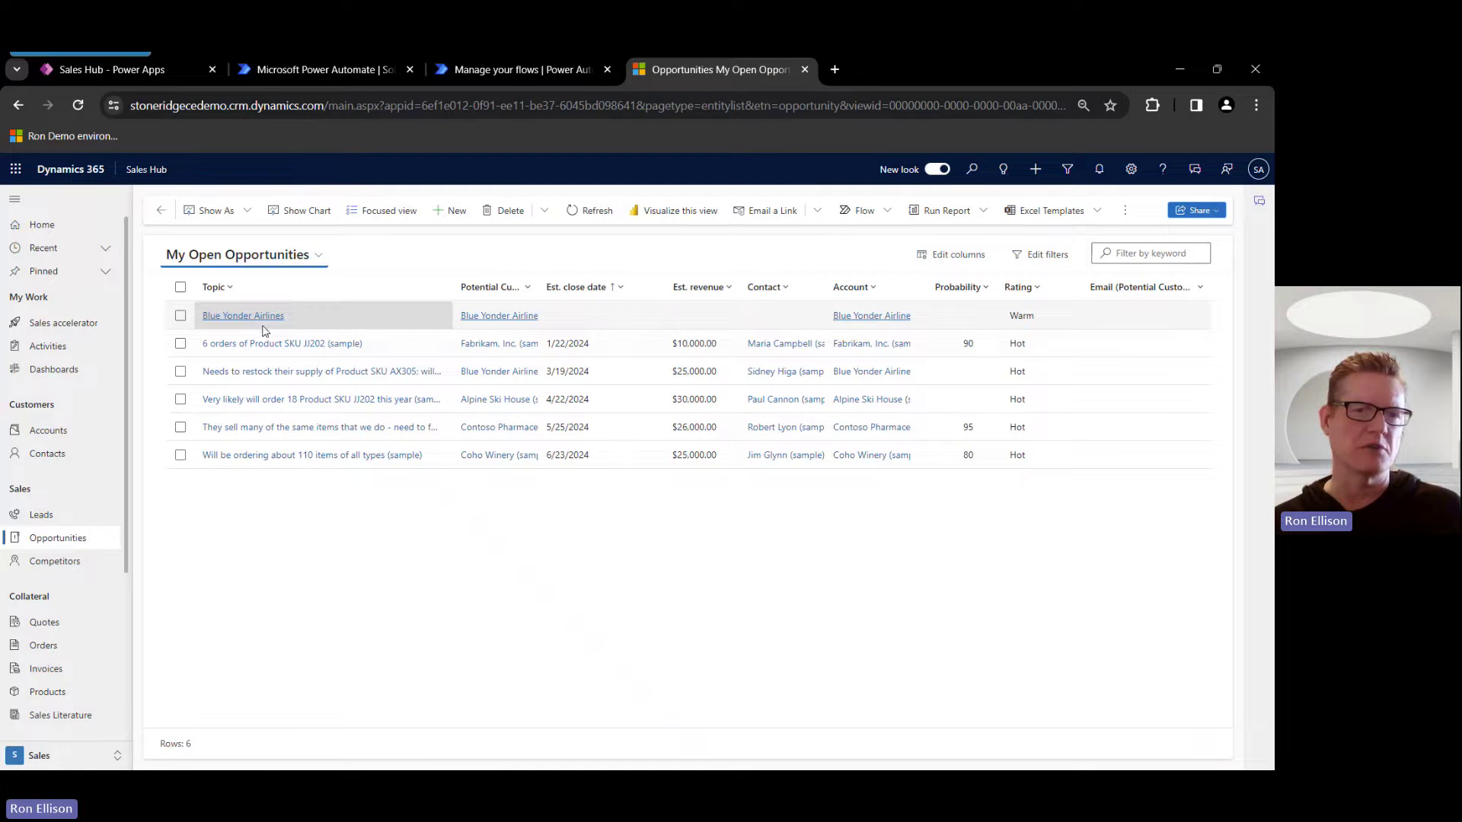
{"action": "left_click", "coordinate": [268, 321]}
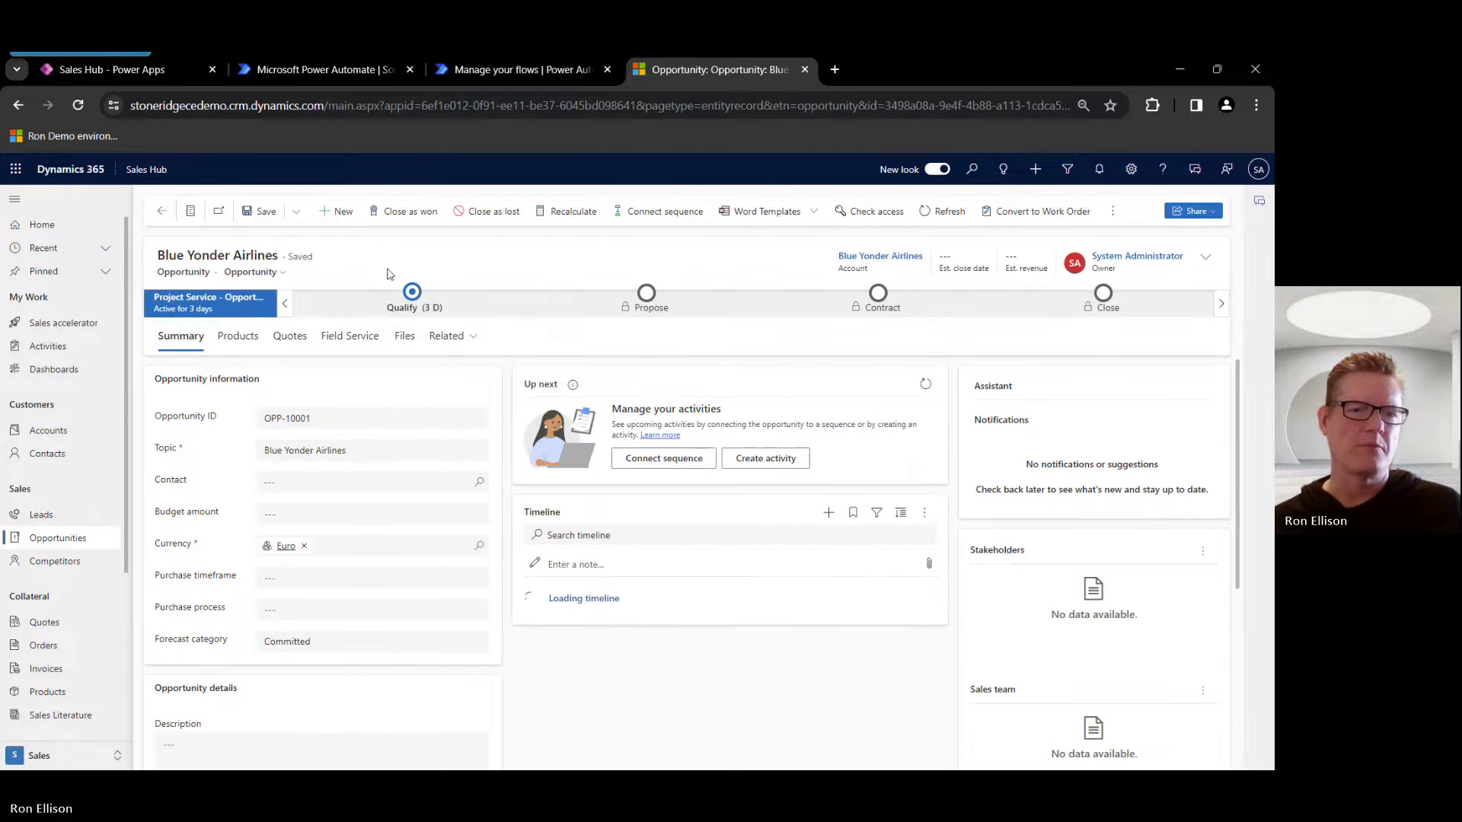
Change the opportunity's forecast category to Pipeline and save the record.
{"action": "scroll", "coordinate": [274, 464], "scroll_direction": "down", "scroll_amount": 2}
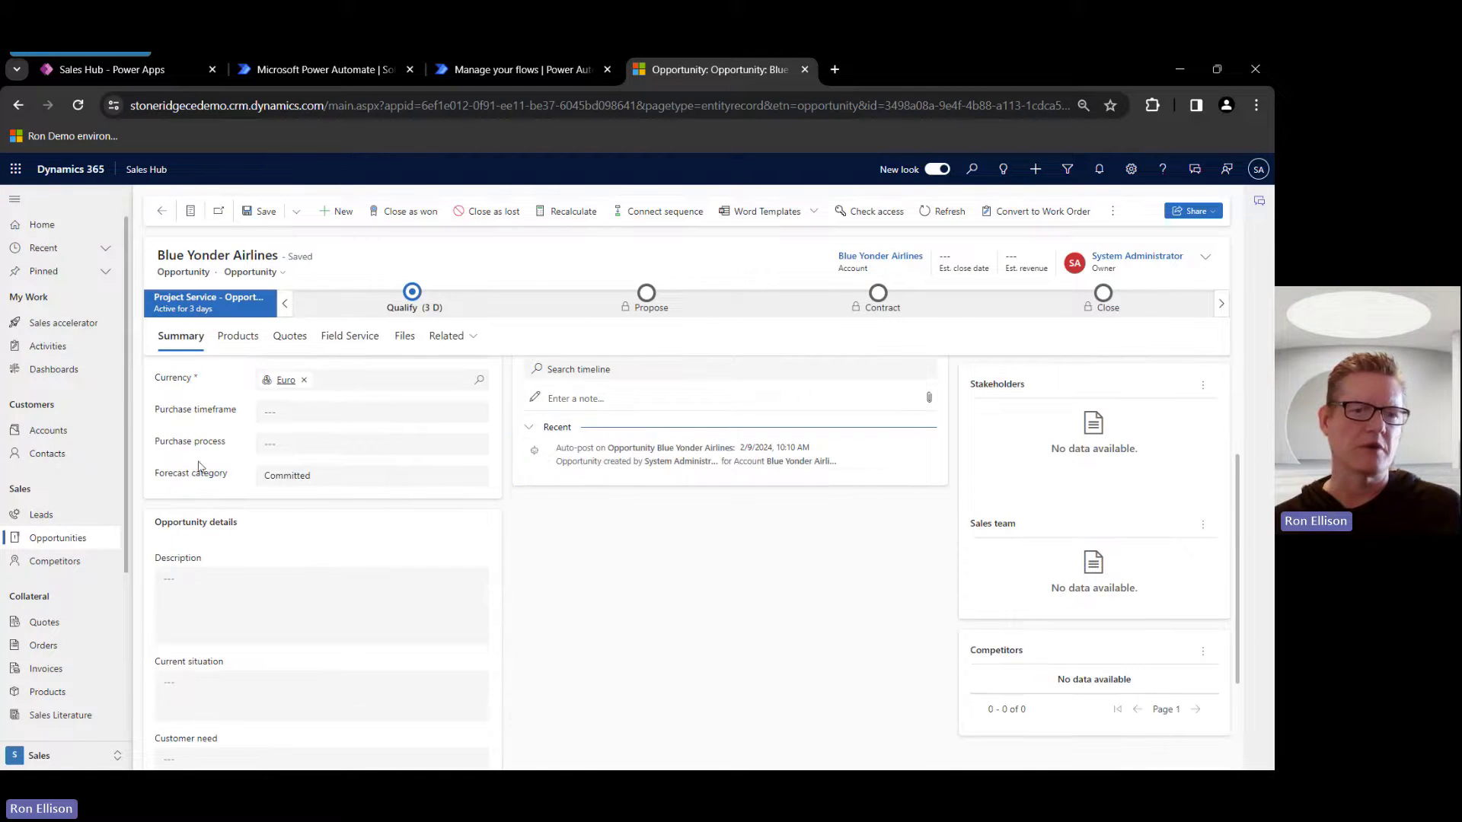
{"action": "left_click", "coordinate": [315, 480]}
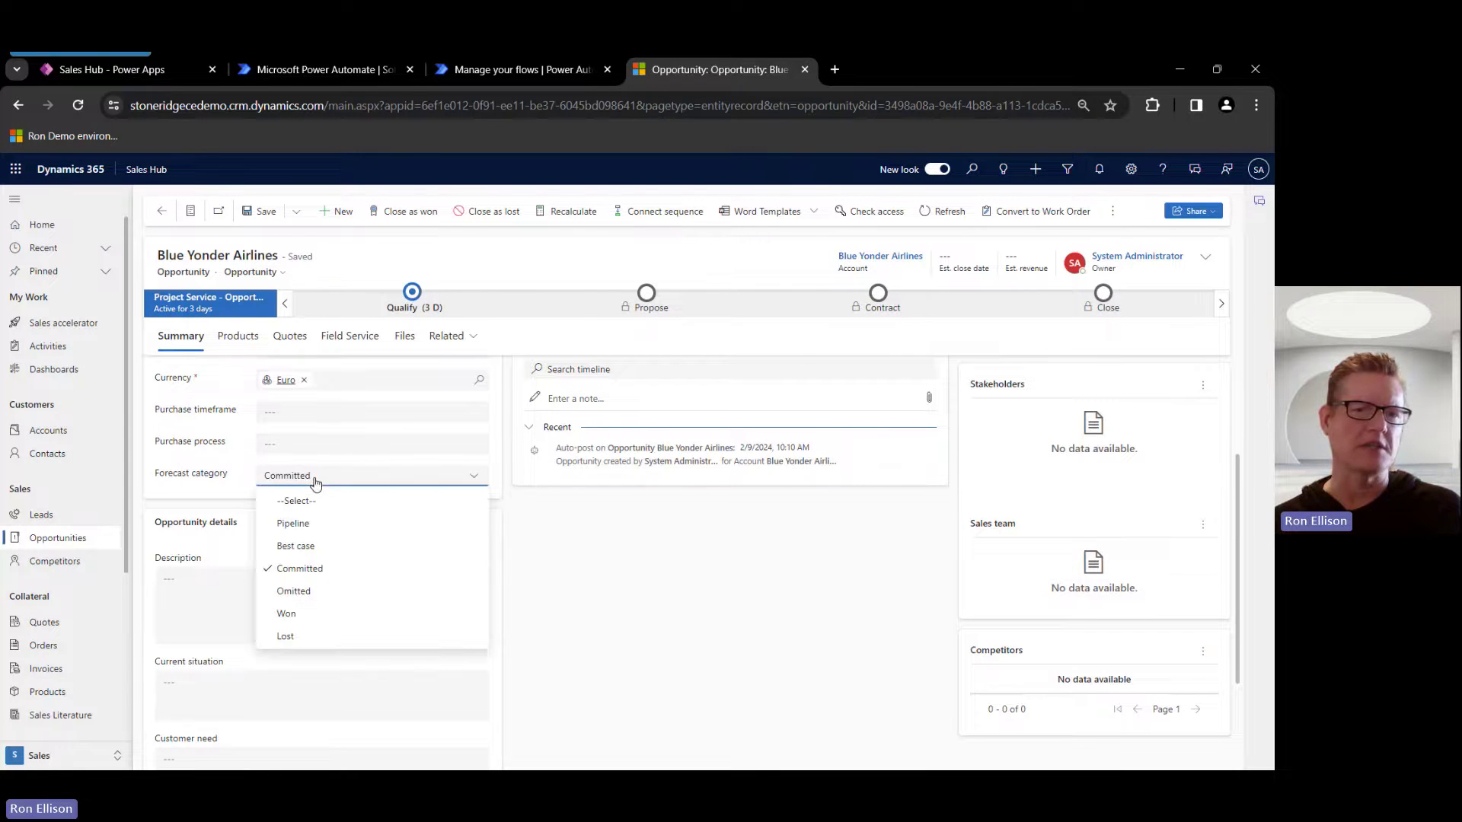
{"action": "left_click", "coordinate": [308, 525]}
{"action": "left_click", "coordinate": [272, 214]}
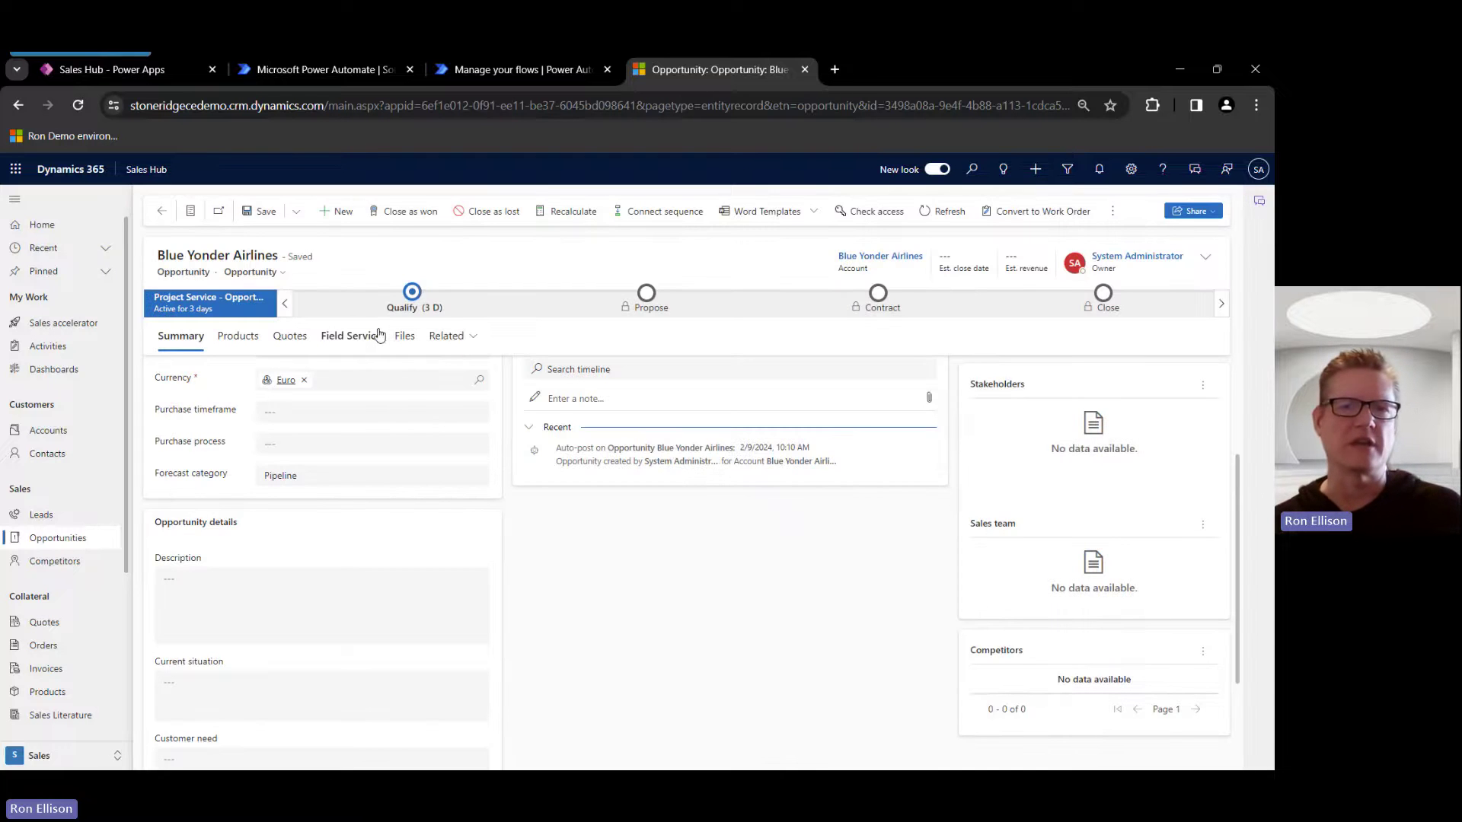
Refresh the flow's All runs list twice, then return to the Blue Yonder Airlines opportunity.
{"action": "left_click", "coordinate": [522, 70]}
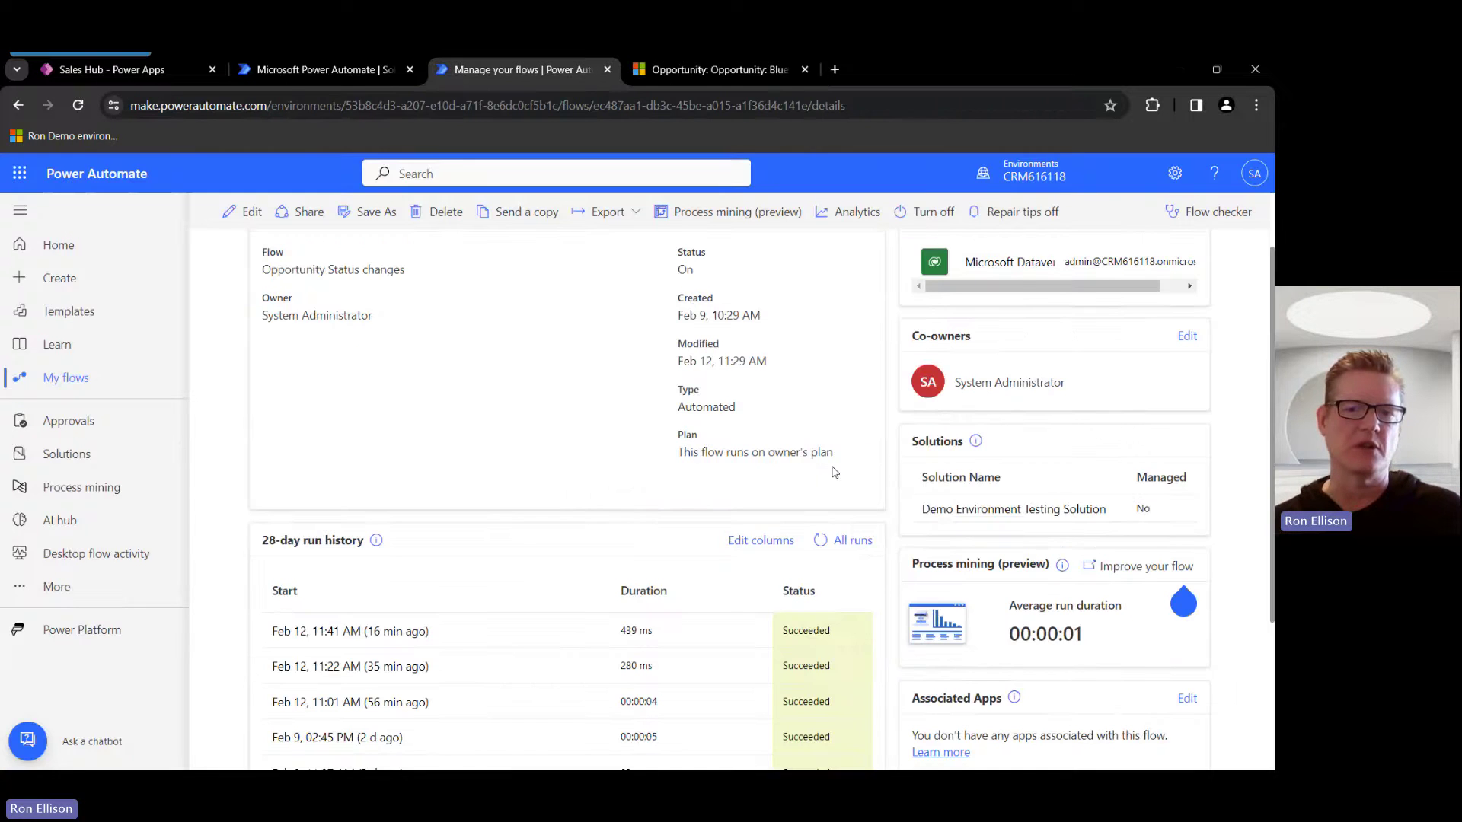
{"action": "left_click", "coordinate": [821, 542]}
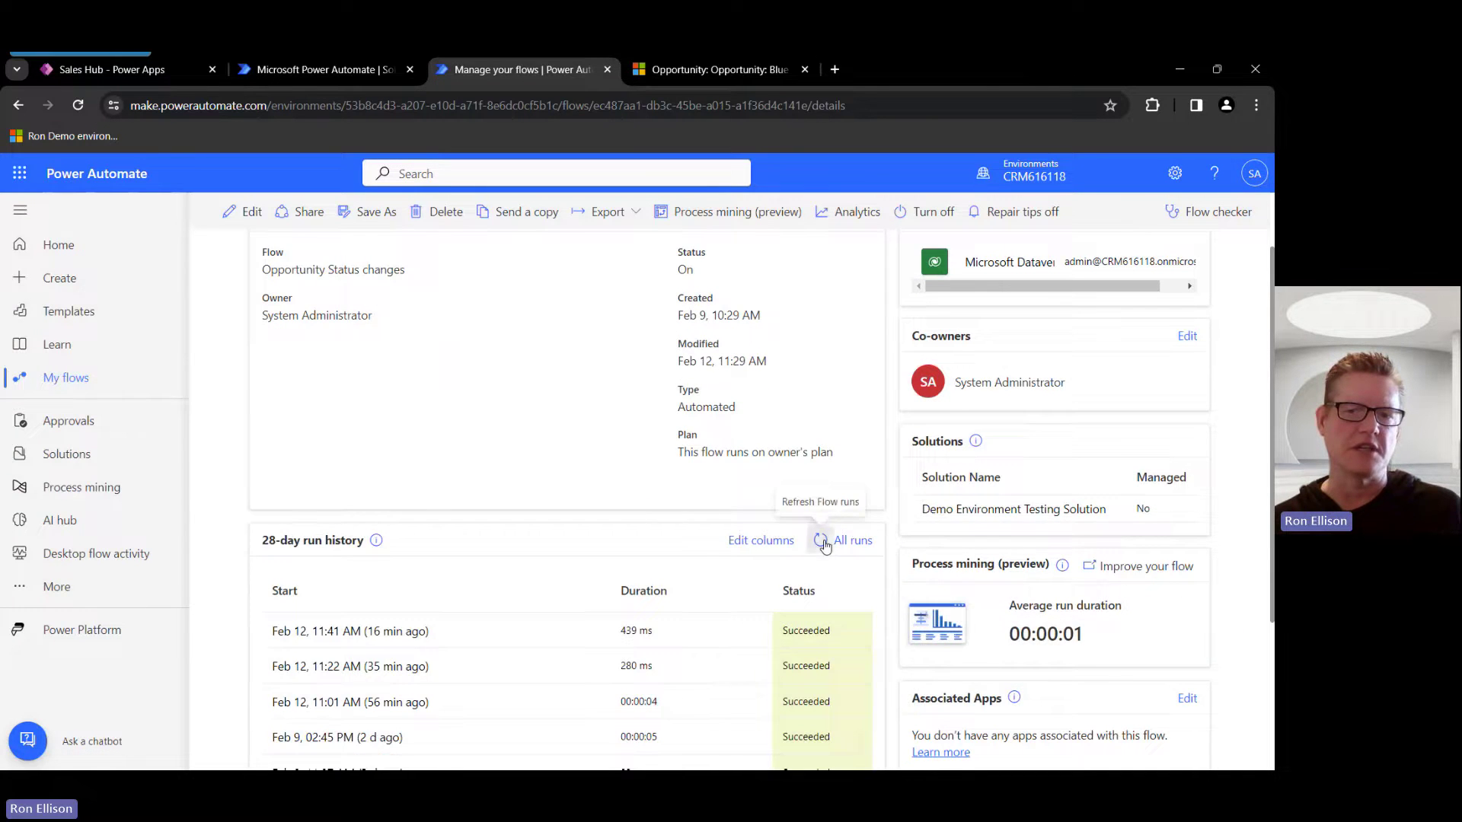
{"action": "left_click", "coordinate": [820, 539]}
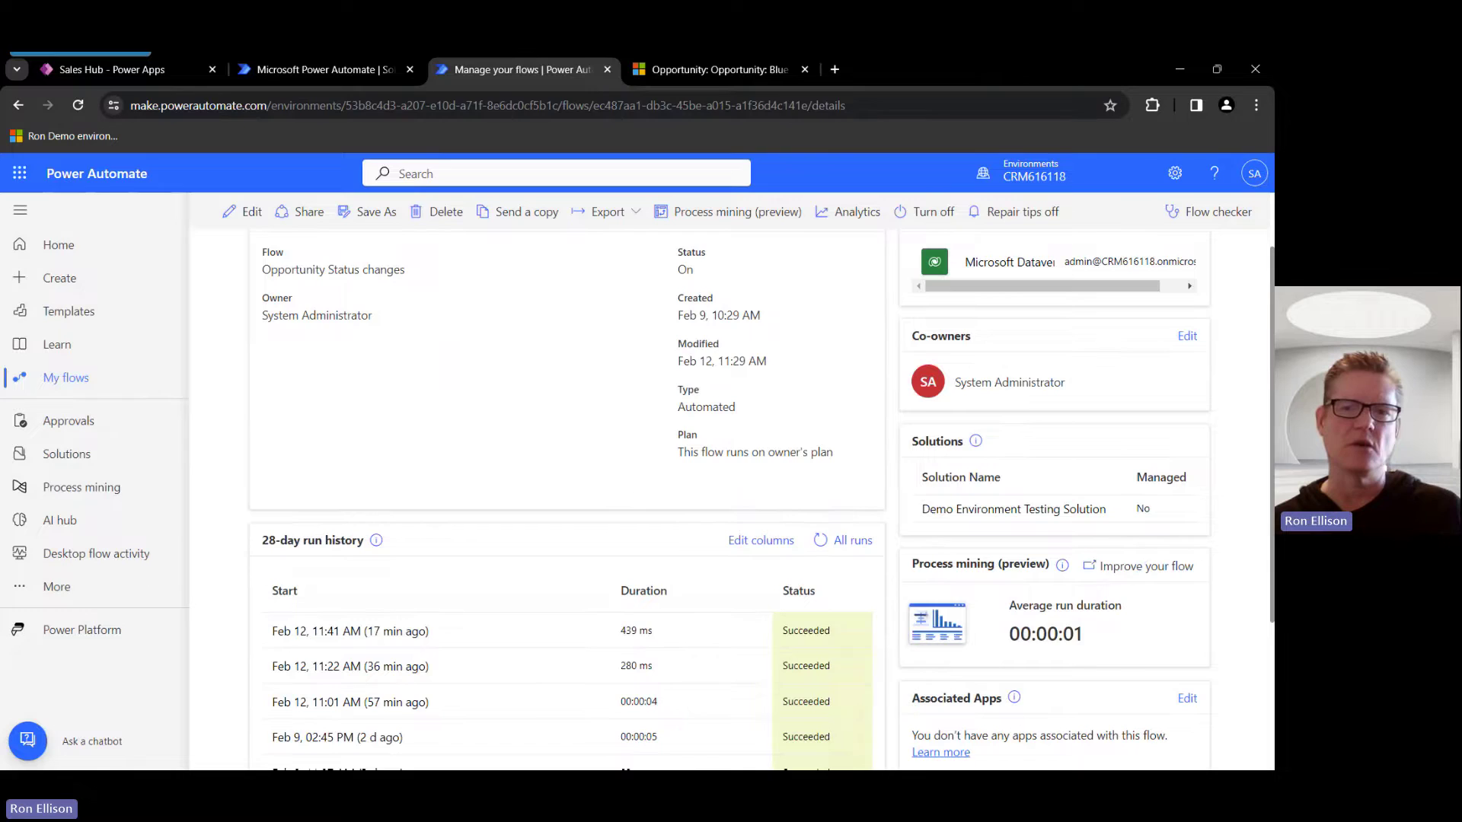
{"action": "left_click", "coordinate": [717, 73]}
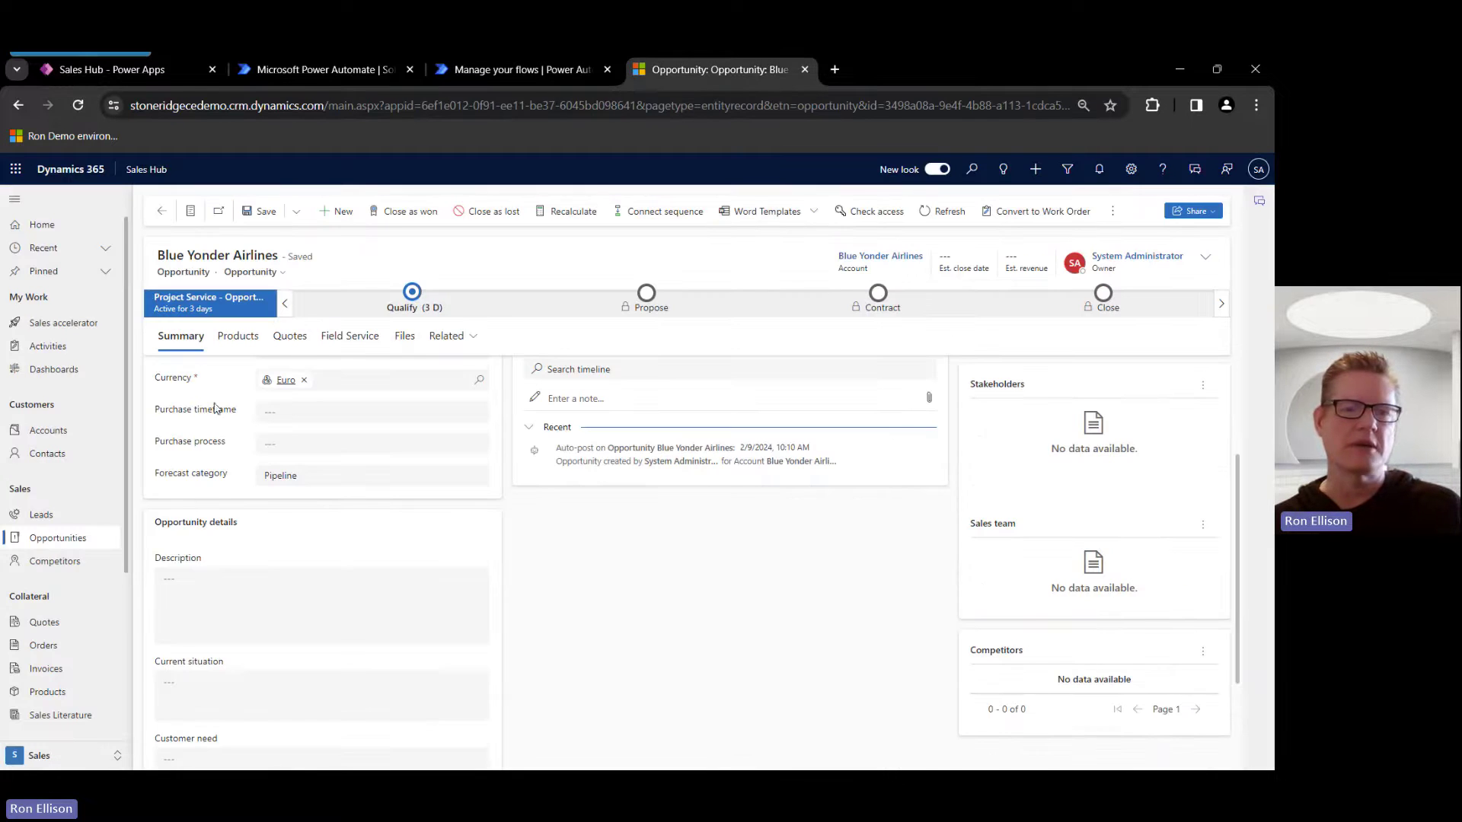
Pick Committed as forecast category, check the Notifications panel and its settings, then save.
{"action": "left_click", "coordinate": [302, 486]}
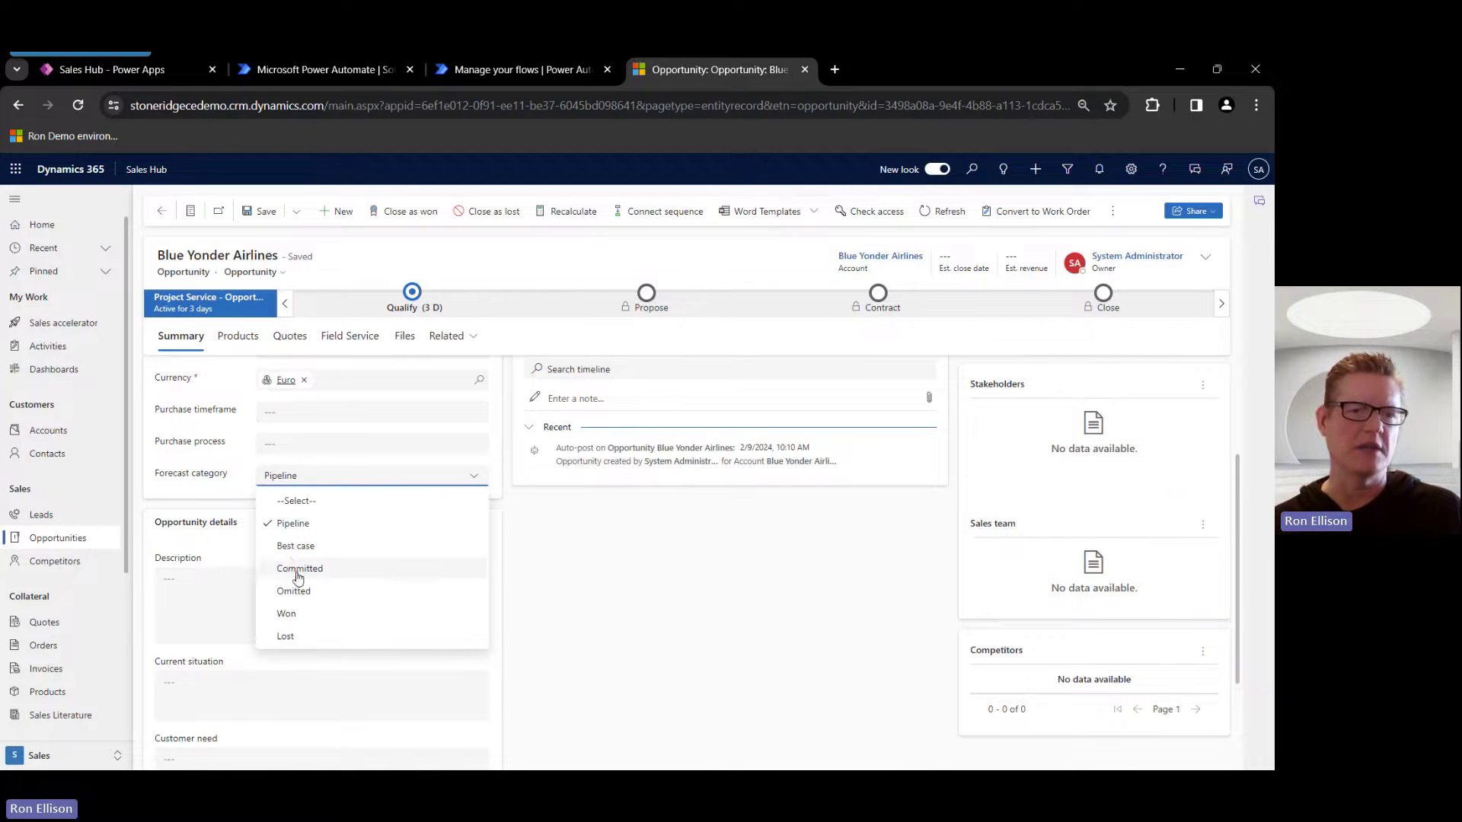
{"action": "left_click", "coordinate": [298, 571]}
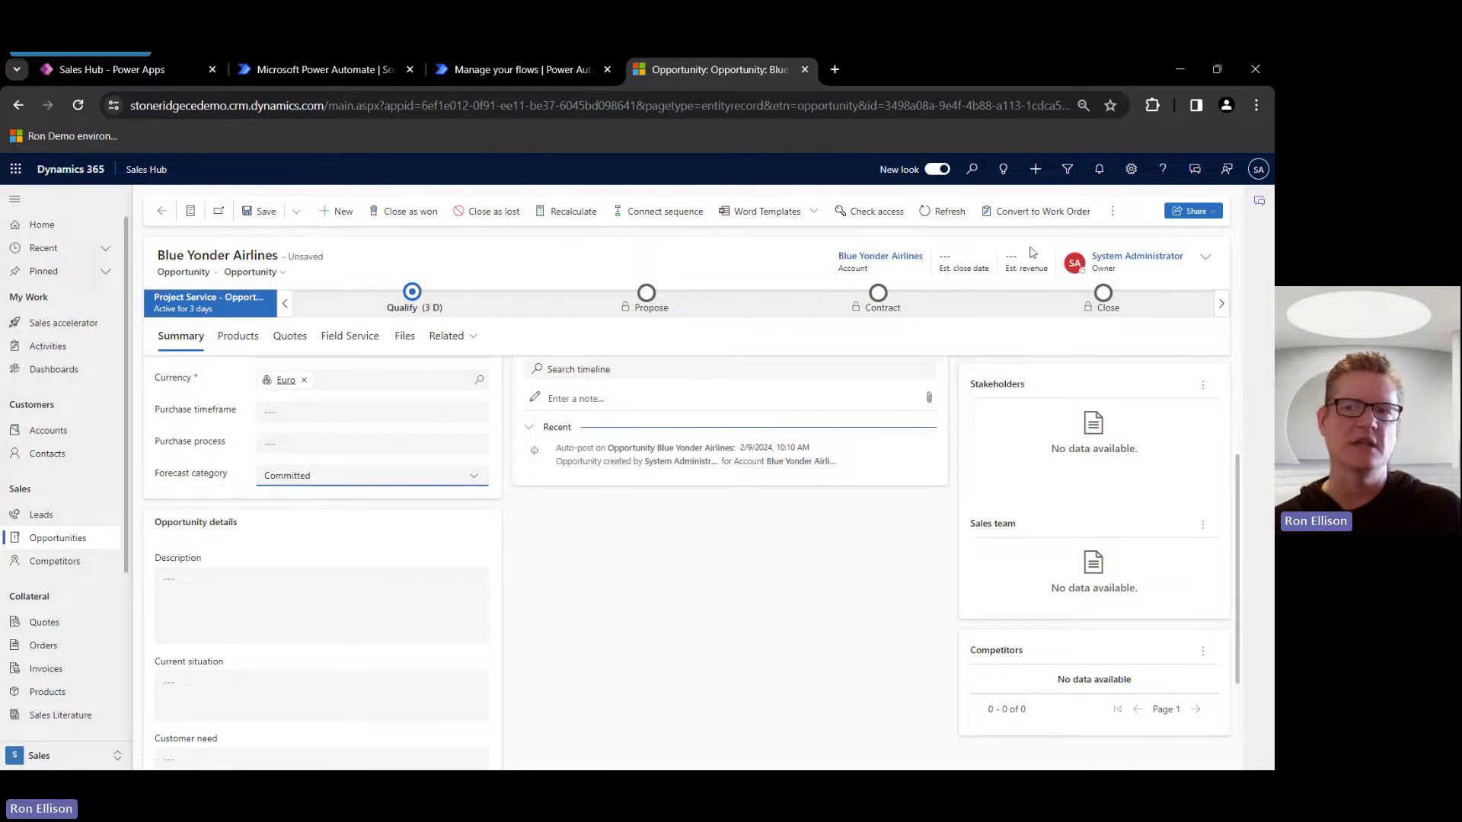
{"action": "left_click", "coordinate": [1100, 170]}
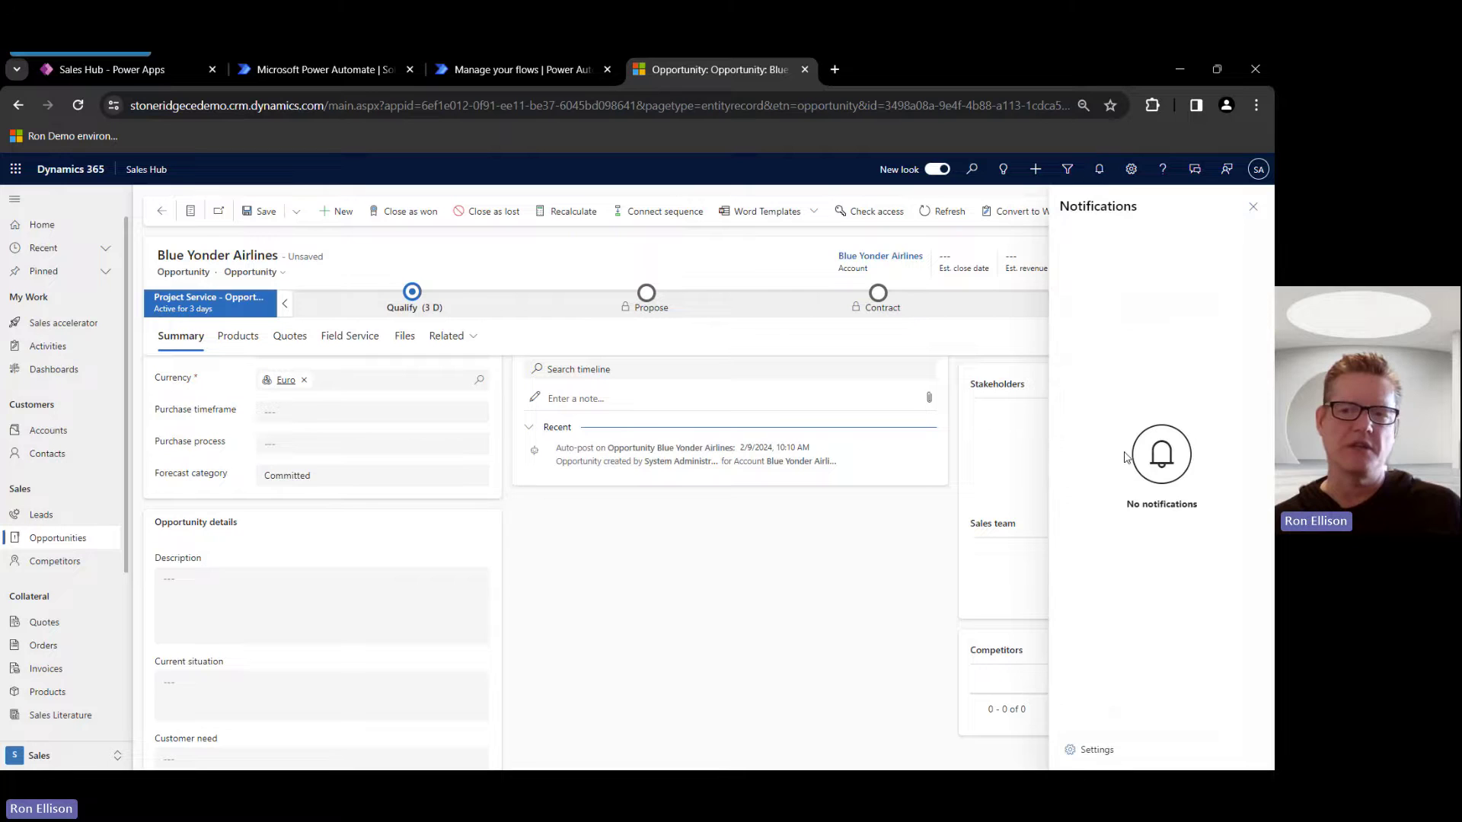
{"action": "left_click", "coordinate": [1096, 750]}
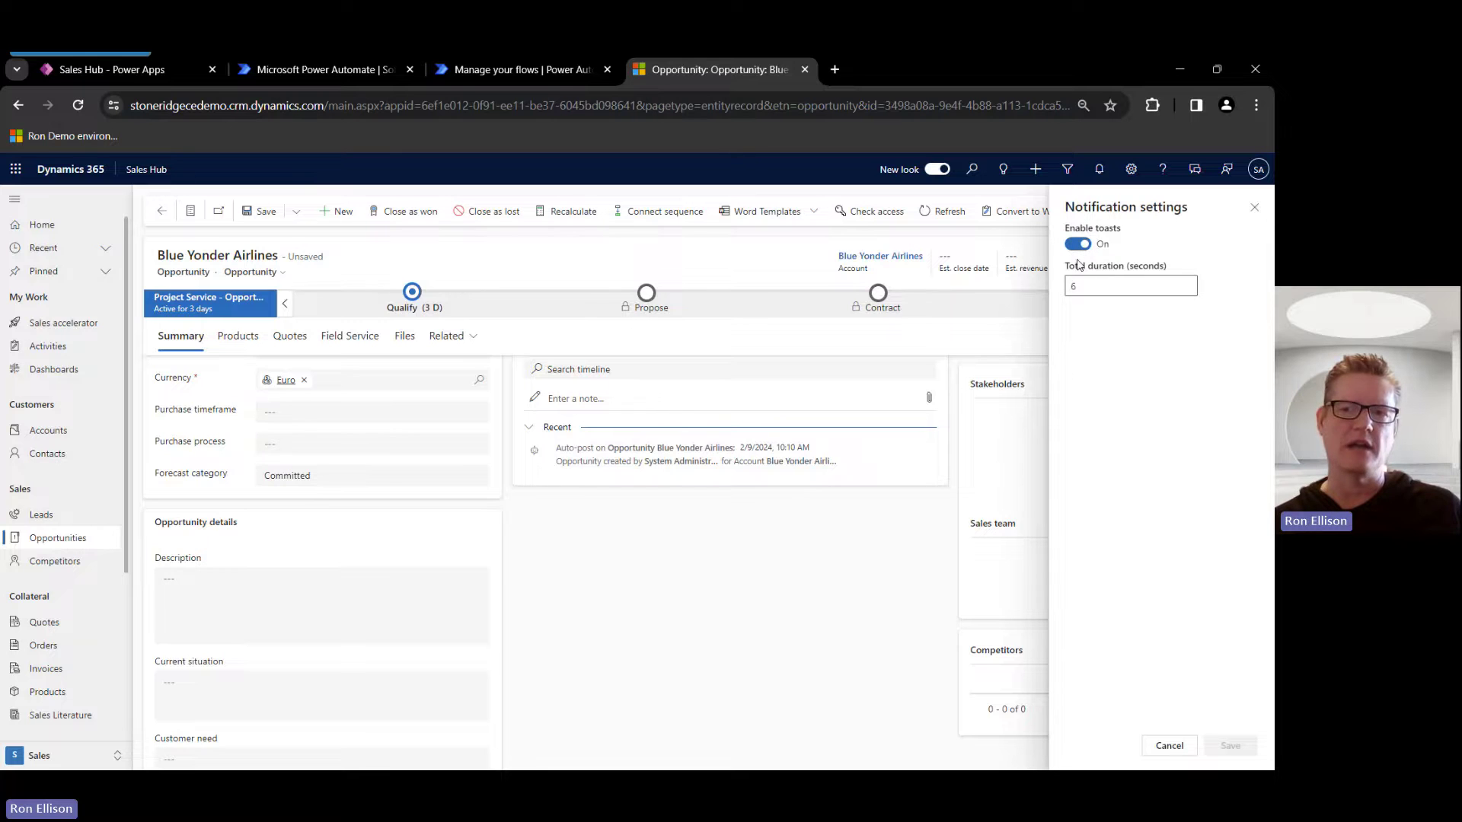
{"action": "left_click", "coordinate": [1168, 745]}
{"action": "left_click", "coordinate": [1255, 207]}
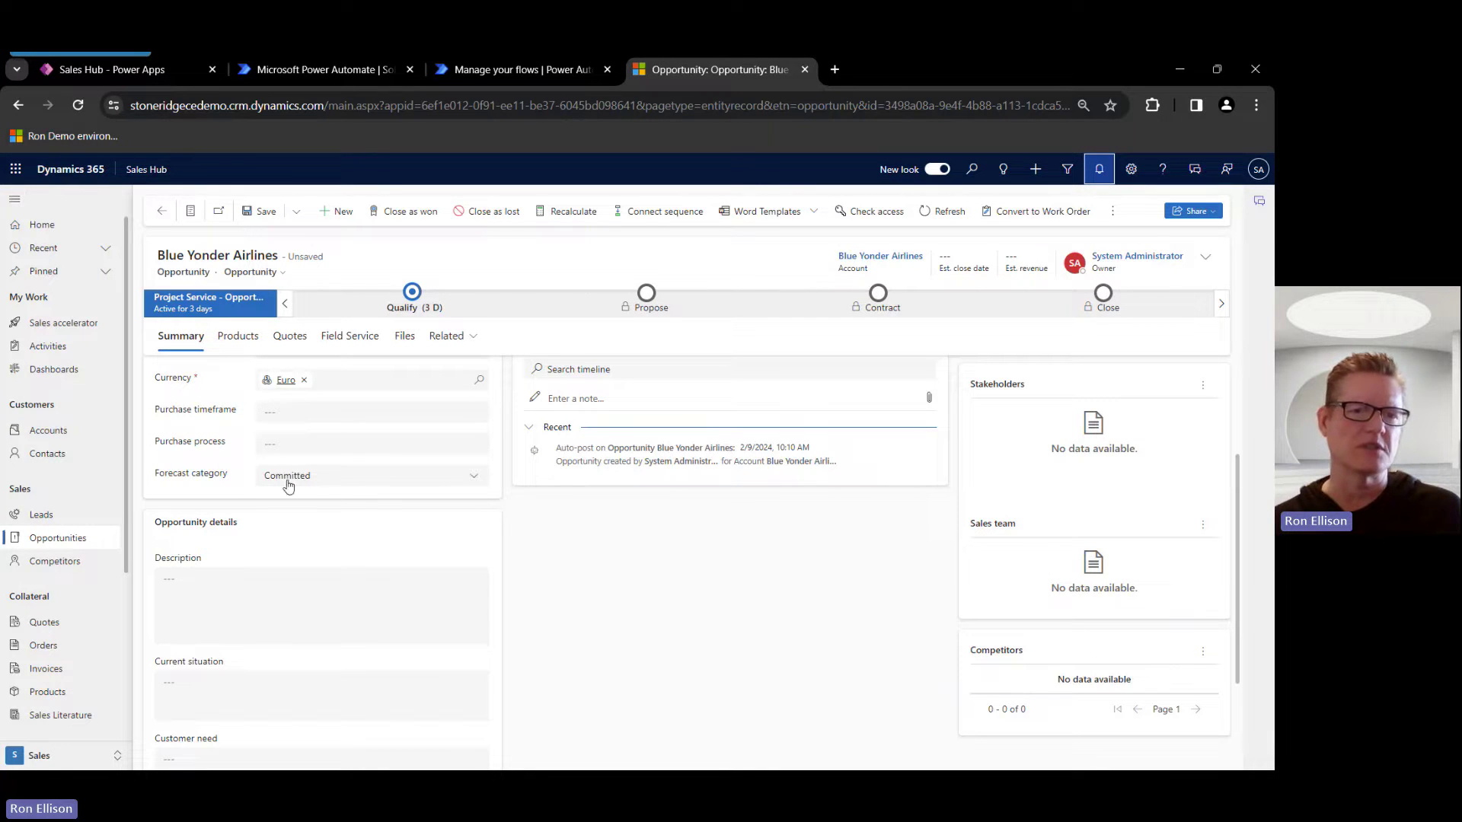
{"action": "left_click", "coordinate": [272, 217]}
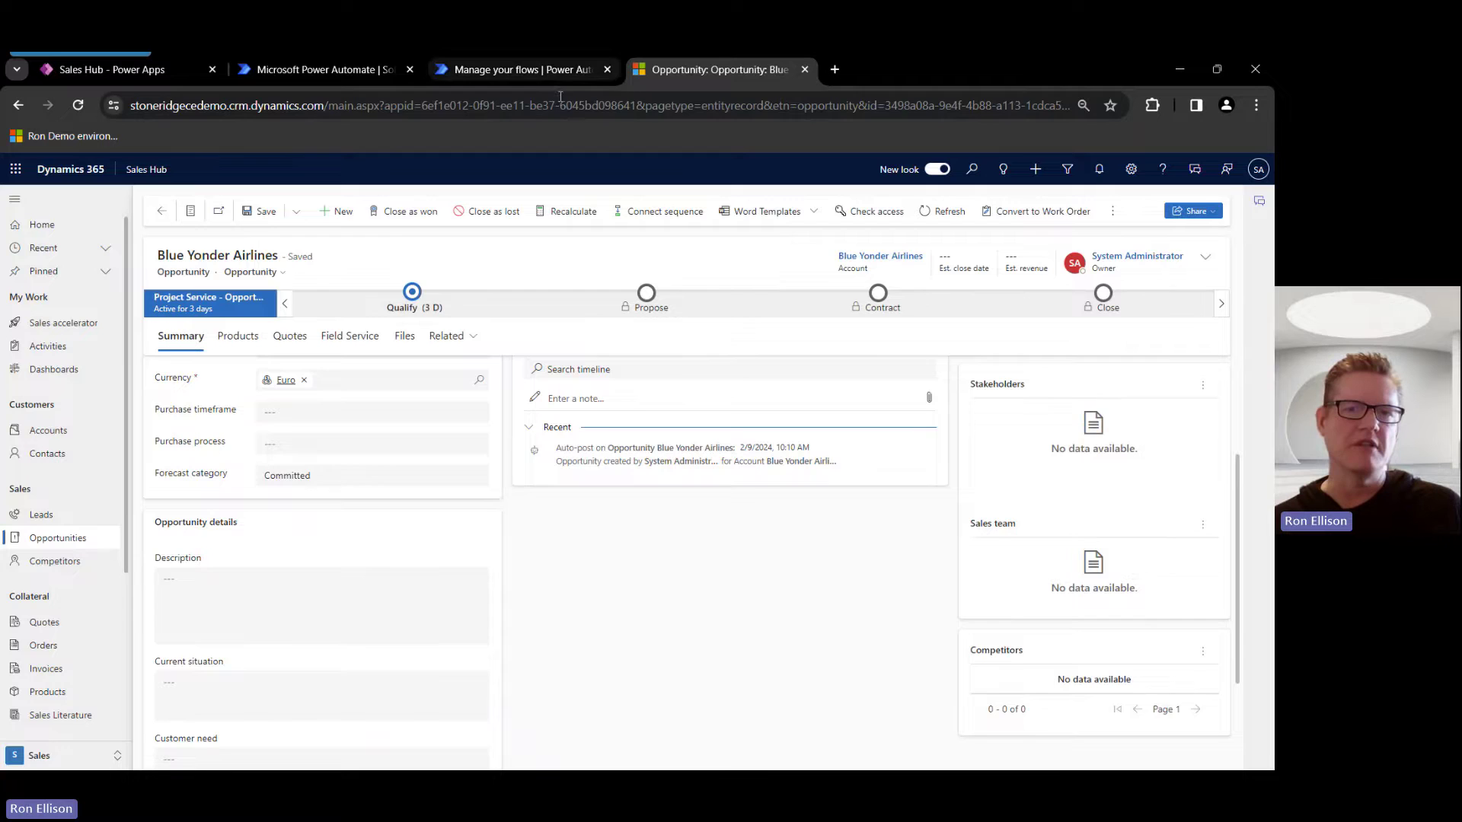
Refresh the flow's run history until the succeeded 11:57 AM run shows, then return to the opportunity.
{"action": "left_click", "coordinate": [544, 72]}
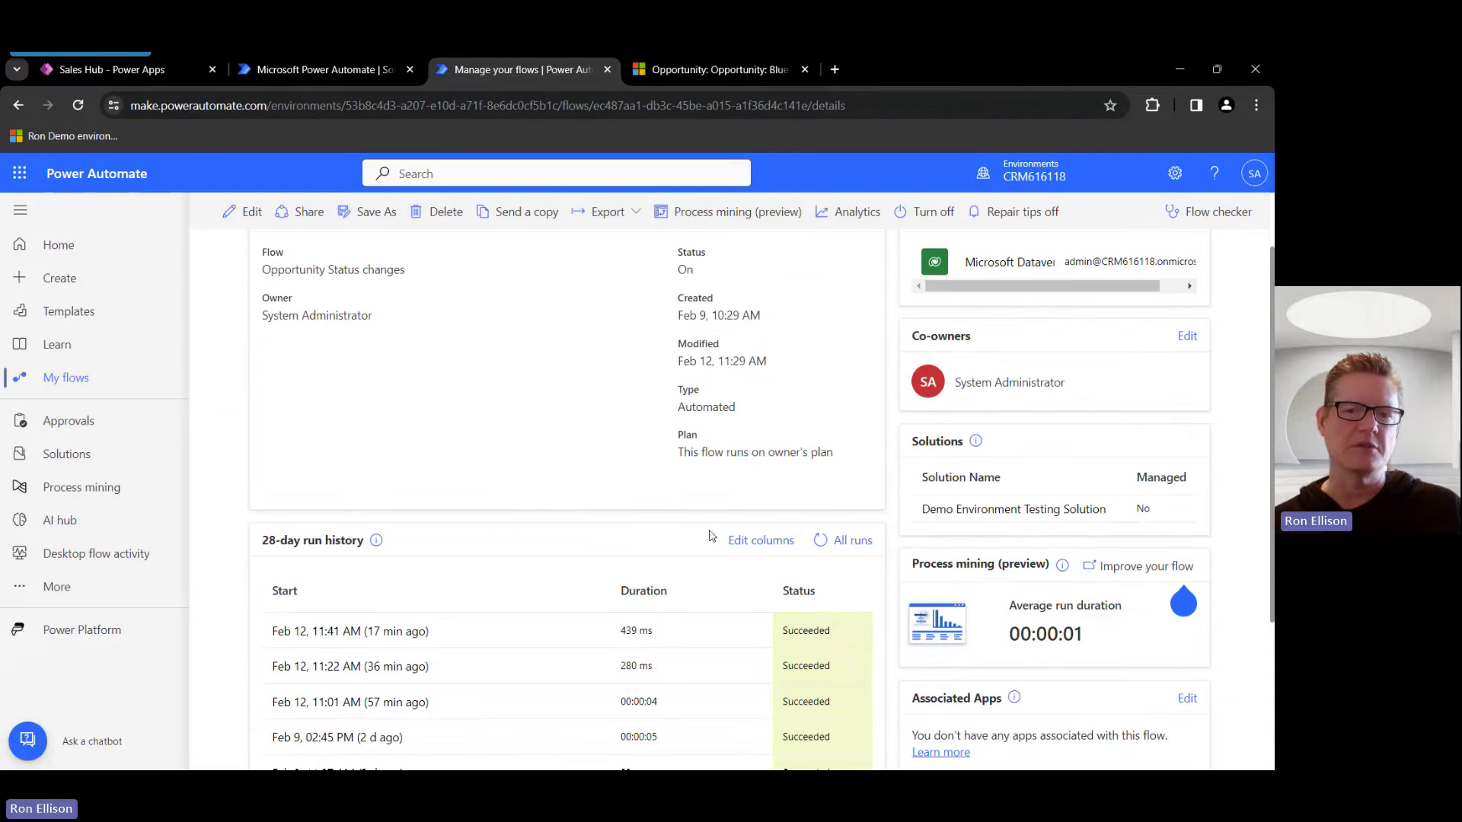
{"action": "left_click", "coordinate": [821, 541]}
{"action": "left_click", "coordinate": [818, 543]}
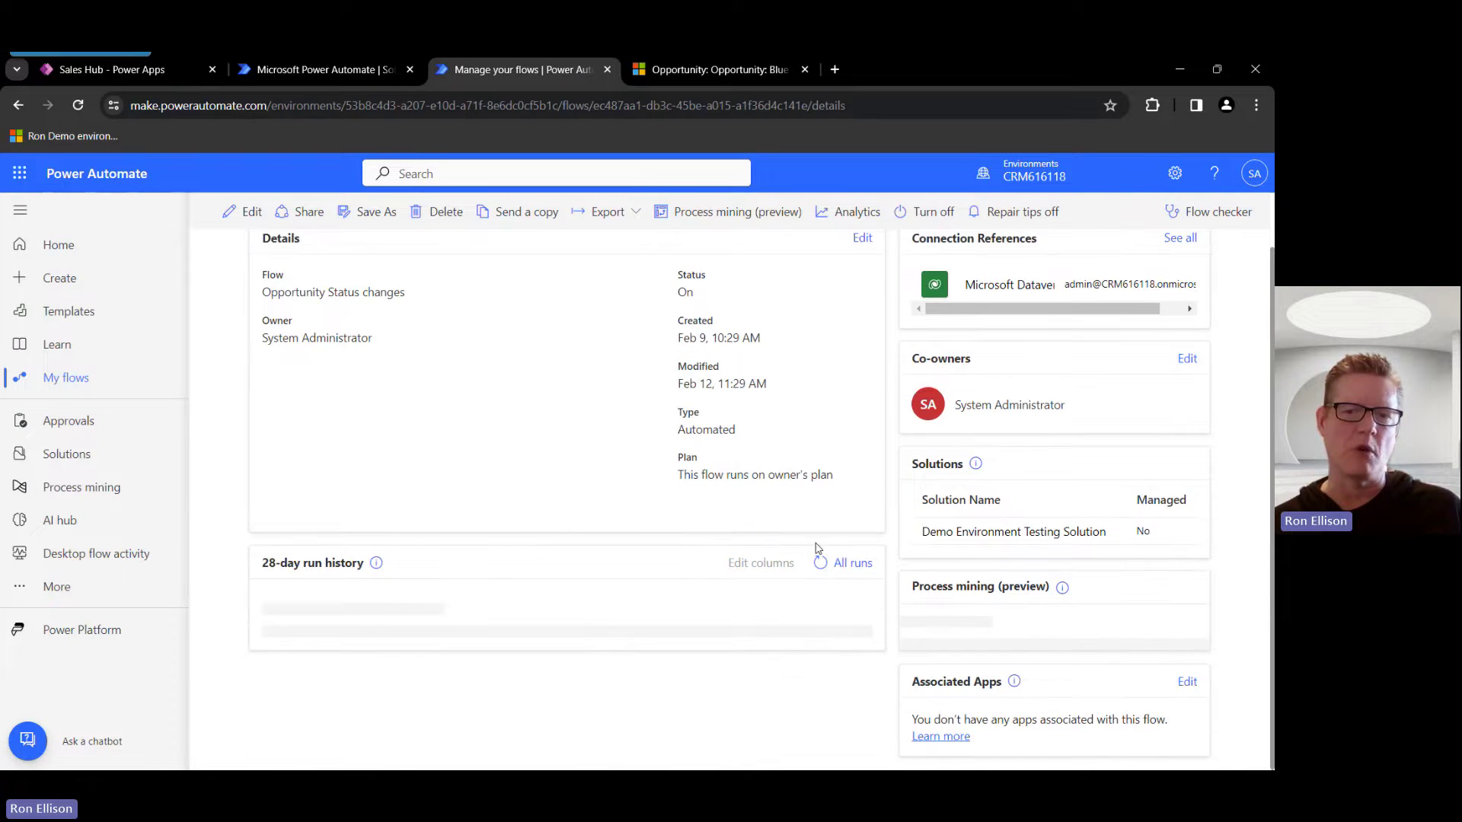
{"action": "left_click", "coordinate": [819, 548]}
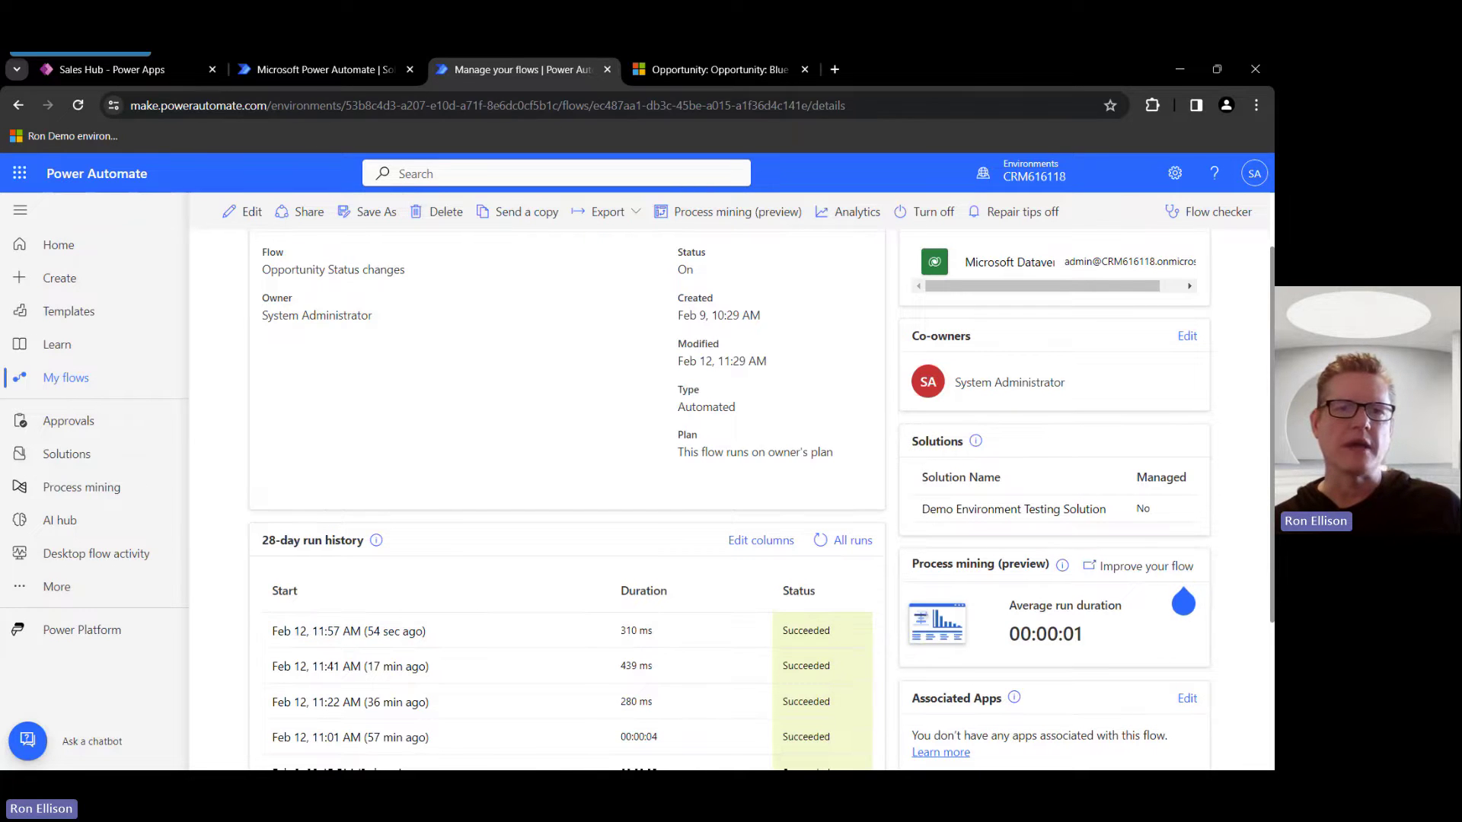
{"action": "left_click", "coordinate": [686, 73]}
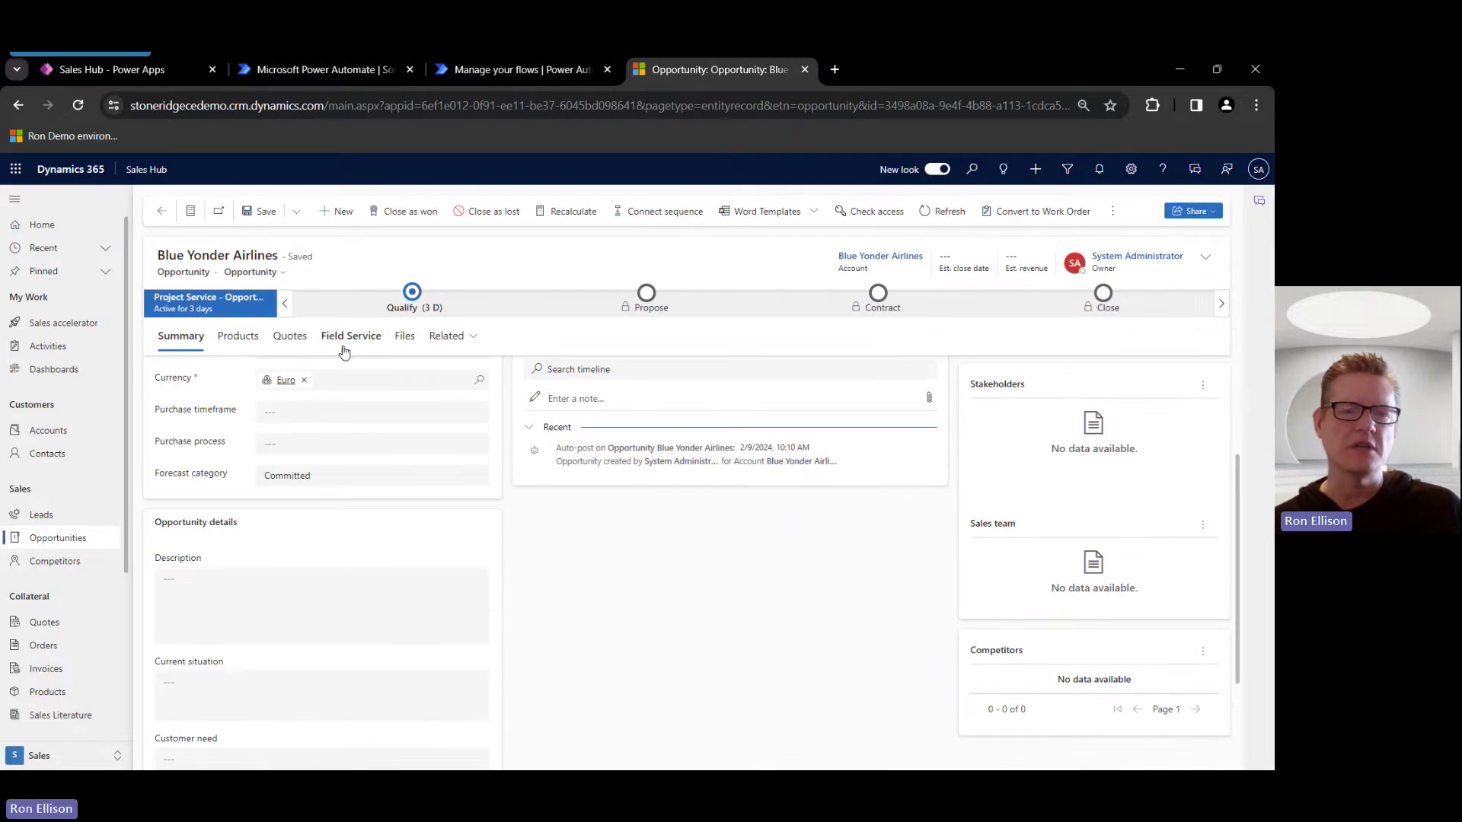
Read the committed-opportunity notification, close the panel, and open the My Open Leads list.
{"action": "left_click", "coordinate": [1099, 171]}
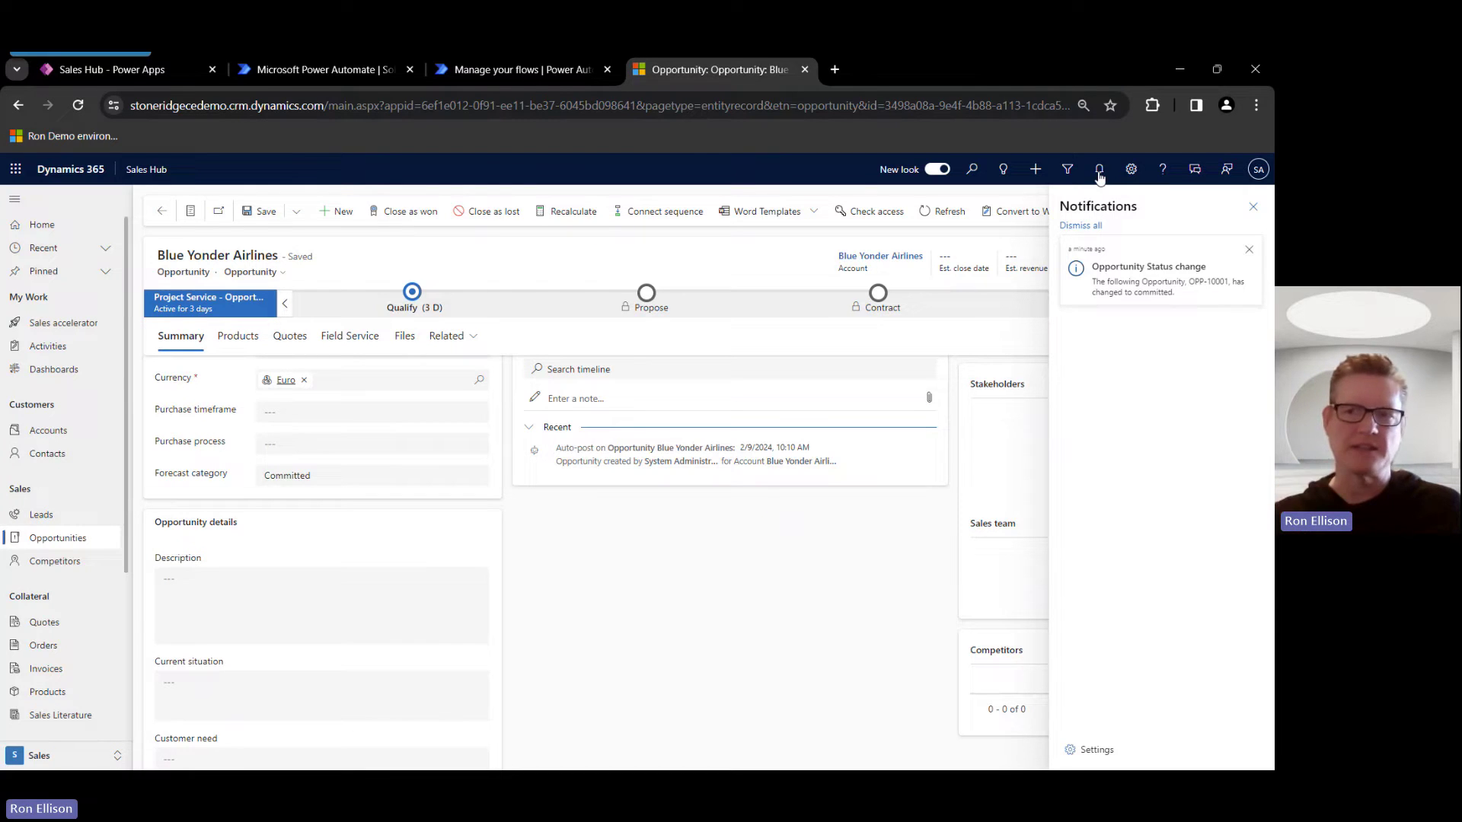
{"action": "left_click", "coordinate": [1252, 207]}
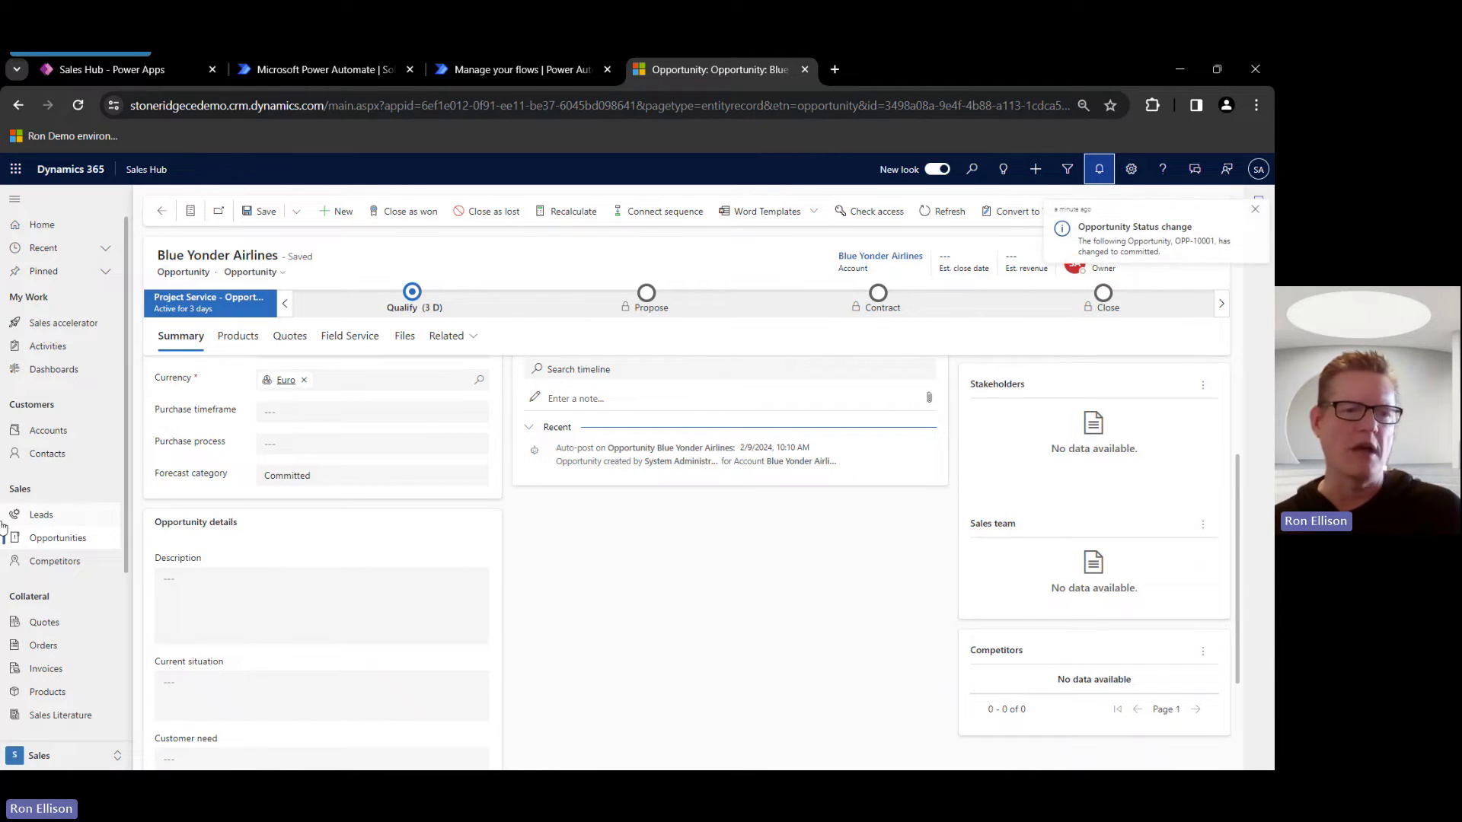
{"action": "left_click", "coordinate": [49, 521]}
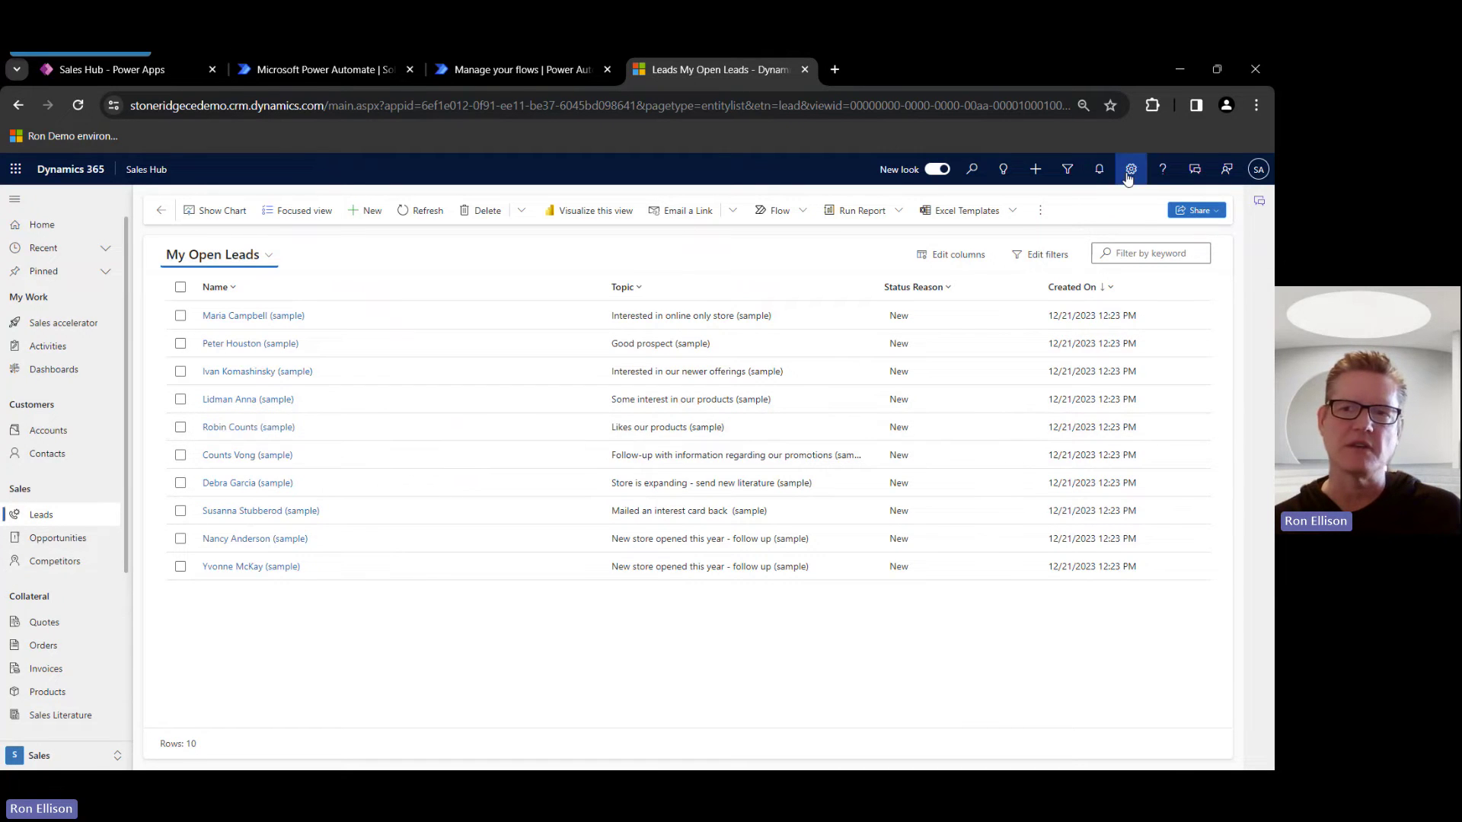
Dismiss all in-app notifications, clearing the committed Opportunity Status change alert.
{"action": "left_click", "coordinate": [1099, 169]}
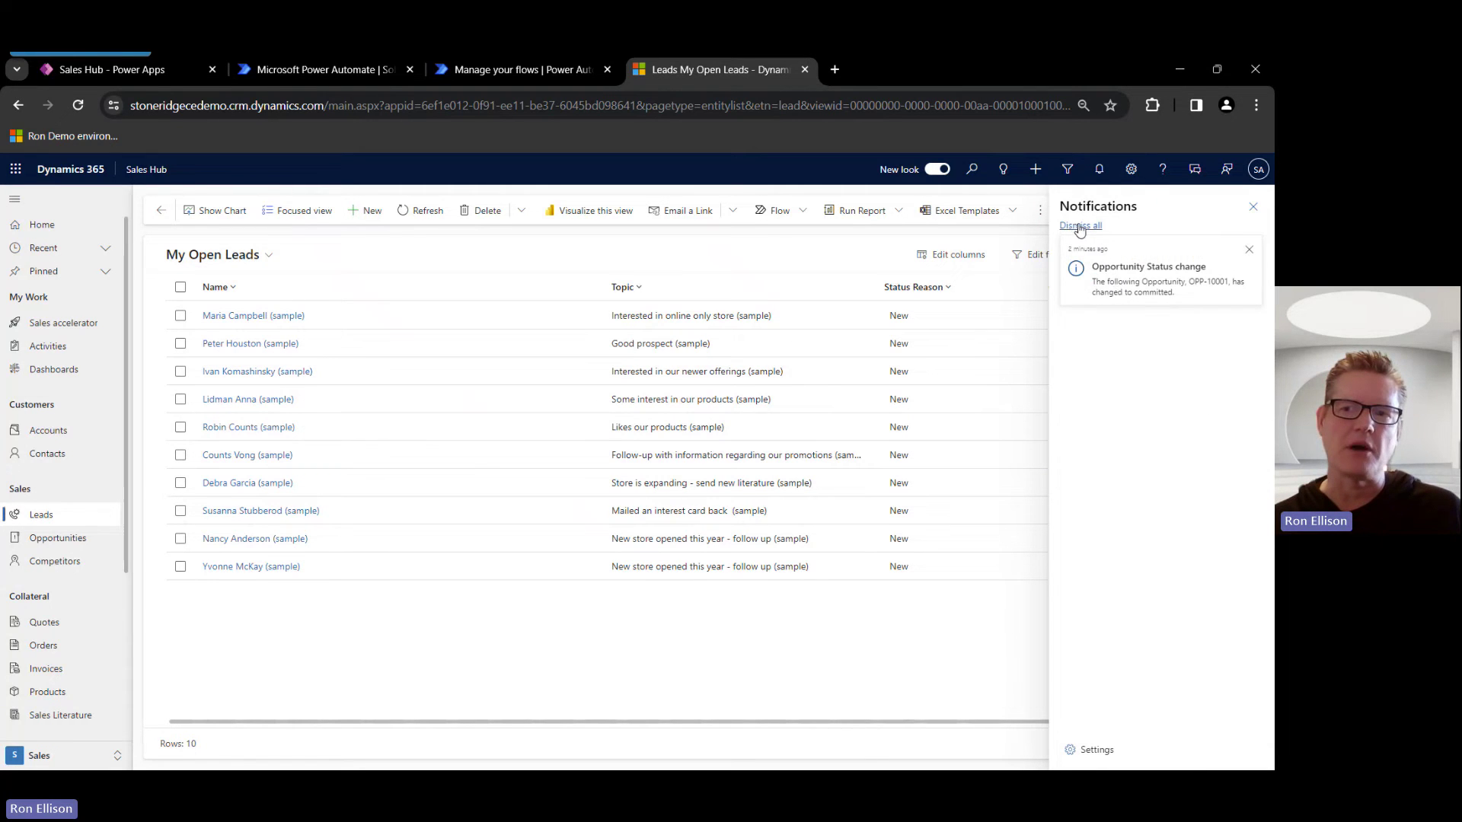
{"action": "left_click", "coordinate": [1079, 226]}
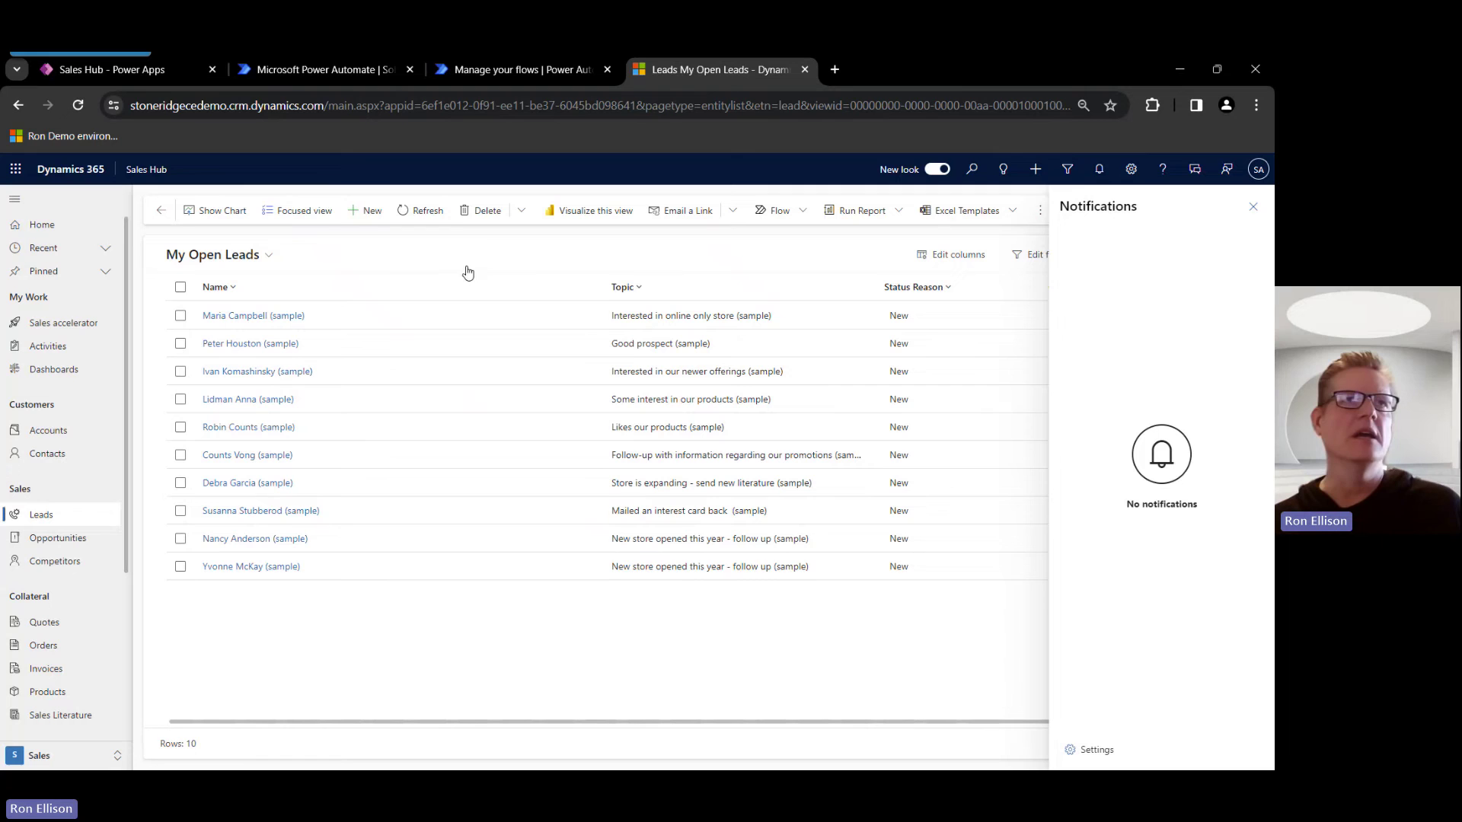